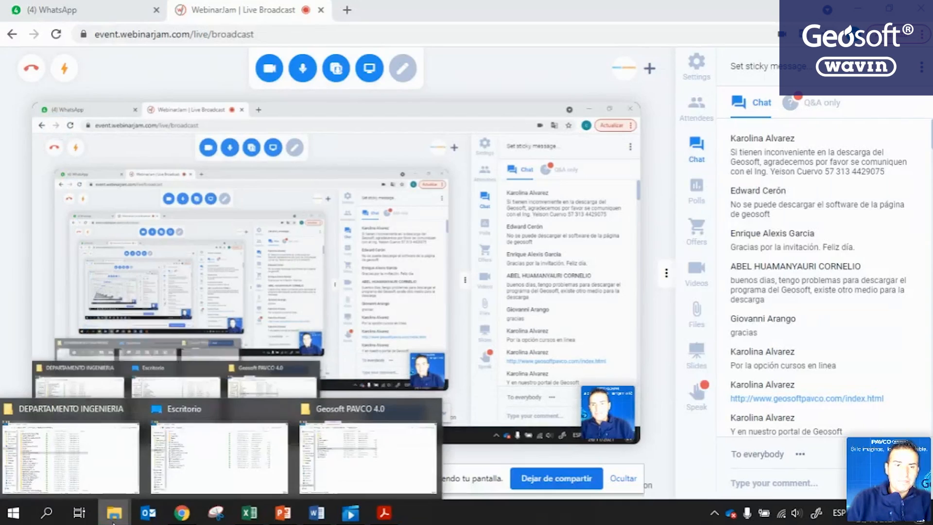
Launch GEOSOFT PAVCO V4.0 from the Escritorio folder, keeping the interface language as Español.
{"action": "left_click", "coordinate": [199, 468]}
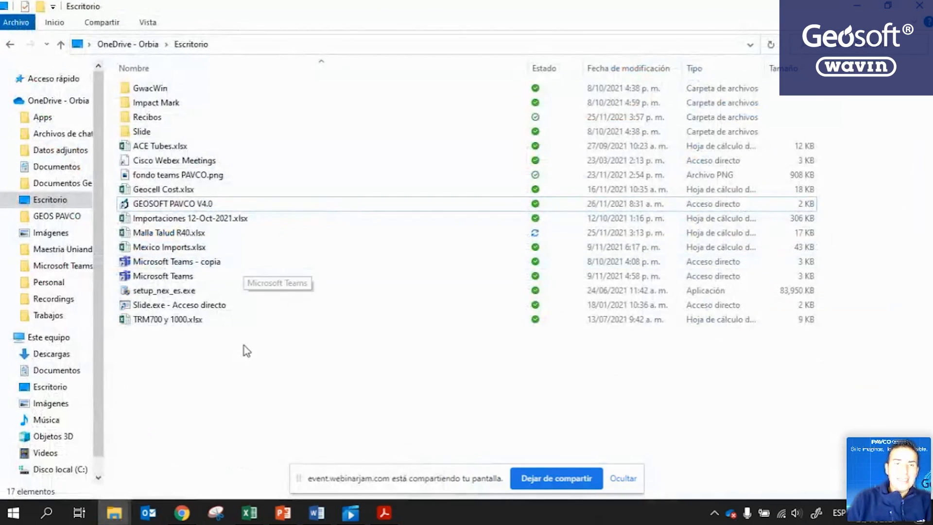
{"action": "left_click", "coordinate": [196, 206]}
{"action": "double_click", "coordinate": [196, 206]}
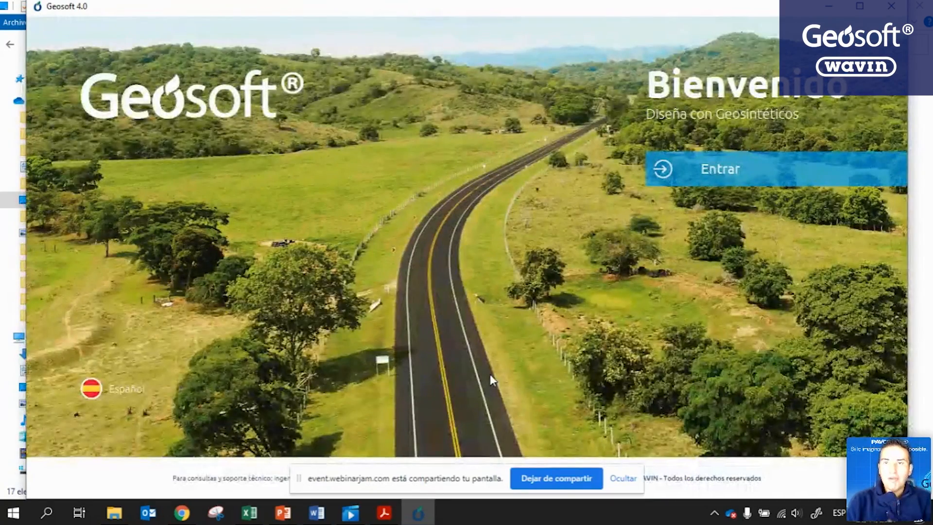
{"action": "left_click", "coordinate": [85, 392]}
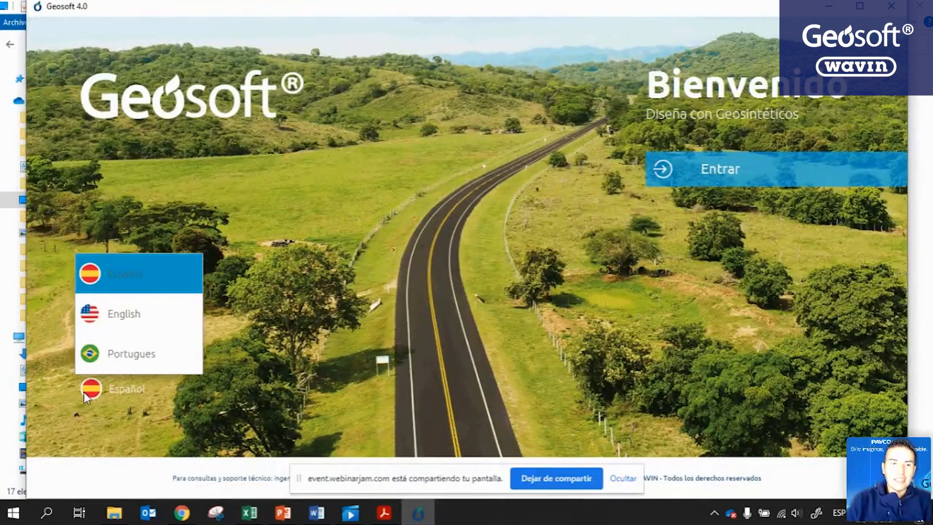
{"action": "left_click", "coordinate": [150, 316]}
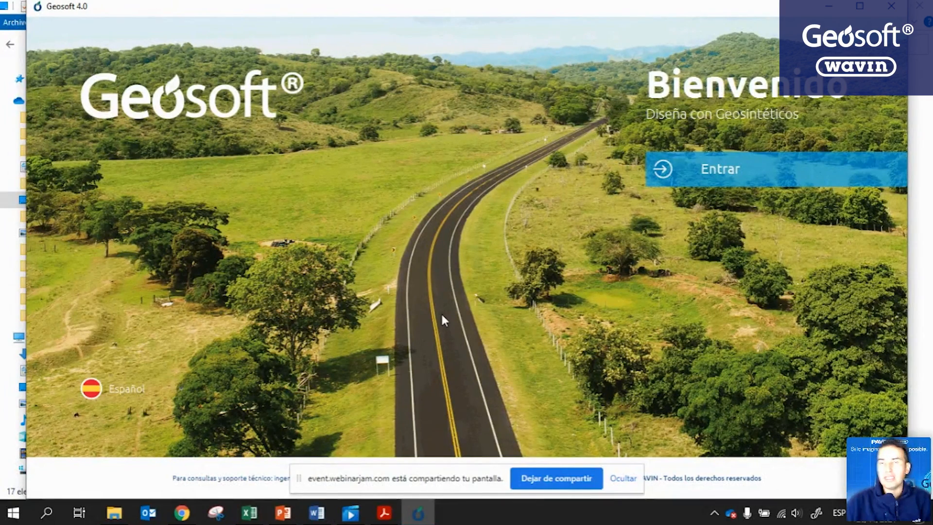
Enter the user's full name and choose Infraestructura as the sector.
{"action": "left_click", "coordinate": [764, 167]}
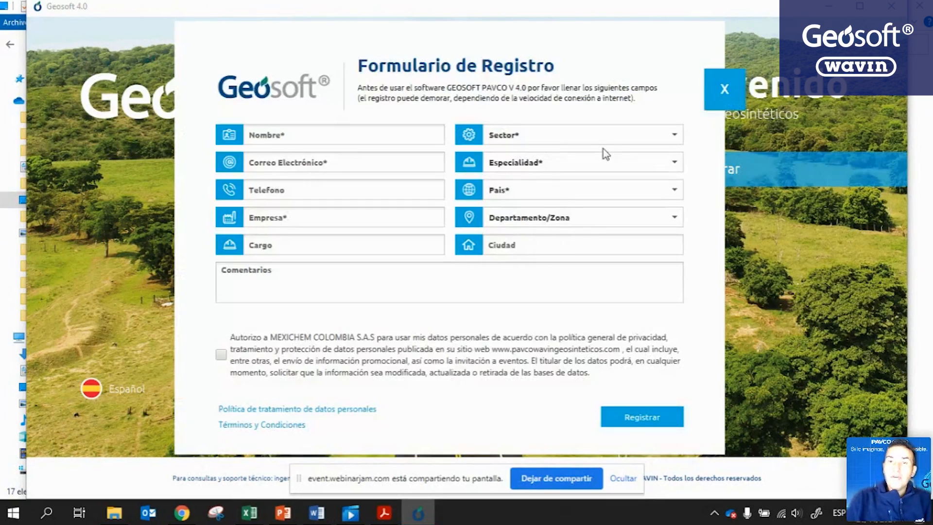
{"action": "left_click", "coordinate": [295, 135]}
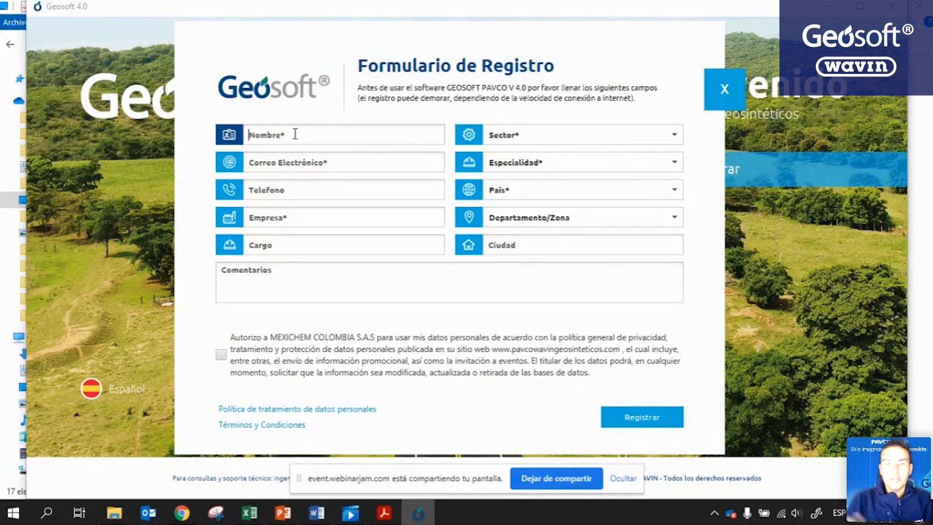
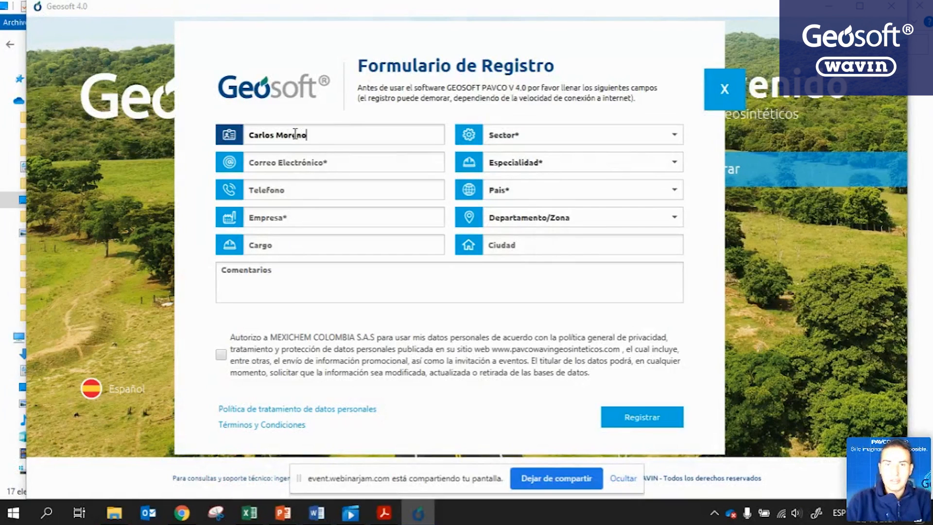
{"action": "left_click", "coordinate": [644, 425]}
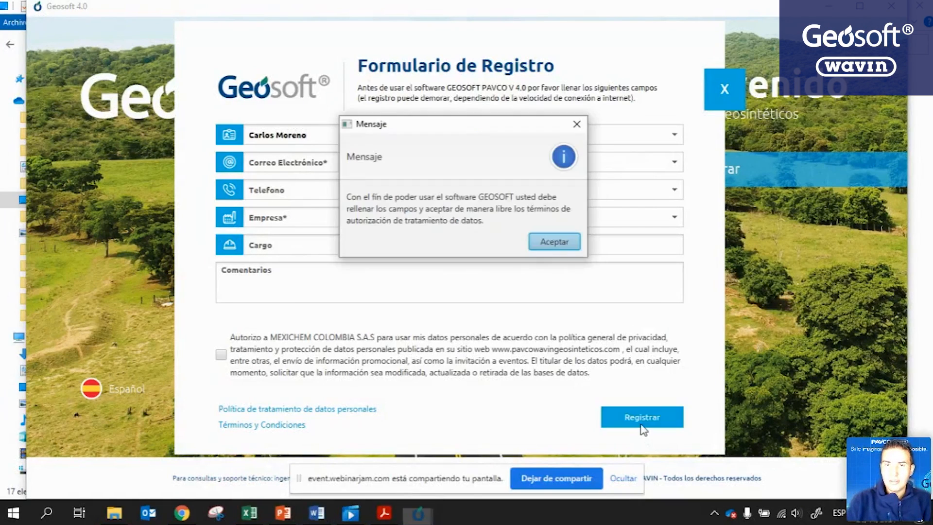
{"action": "left_click", "coordinate": [540, 240]}
{"action": "left_click", "coordinate": [510, 136]}
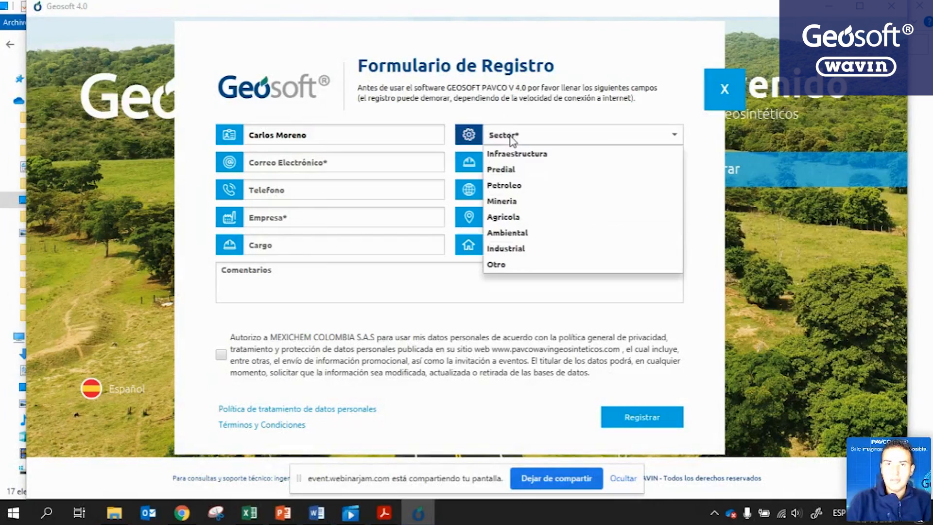
{"action": "left_click", "coordinate": [535, 154]}
Enter the user's e-mail with the wavin.com domain, choose speciality Geotecnia, and enter the phone number.
{"action": "left_click", "coordinate": [336, 164]}
{"action": "type", "text": "@pavco.co"}
{"action": "type", "text": "m.co"}
{"action": "key", "text": "BackSpace"}
{"action": "key", "text": "BackSpace"}
{"action": "key", "text": "BackSpace"}
{"action": "key", "text": "BackSpace"}
{"action": "key", "text": "BackSpace"}
{"action": "key", "text": "BackSpace"}
{"action": "key", "text": "BackSpace"}
{"action": "key", "text": "BackSpace"}
{"action": "key", "text": "BackSpace"}
{"action": "key", "text": "BackSpace"}
{"action": "key", "text": "BackSpace"}
{"action": "key", "text": "BackSpace"}
{"action": "type", "text": "wavin.co"}
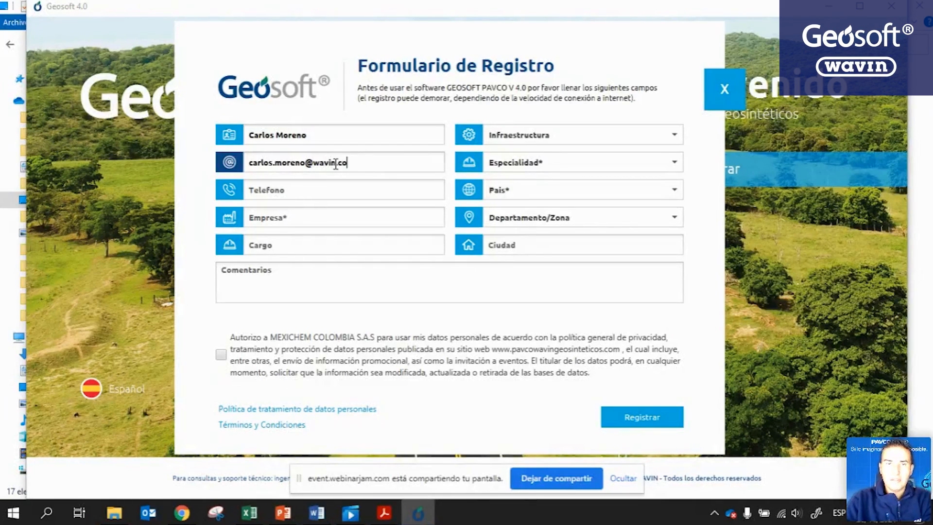
{"action": "type", "text": "m"}
{"action": "key", "text": "Tab"}
{"action": "left_click", "coordinate": [520, 165]}
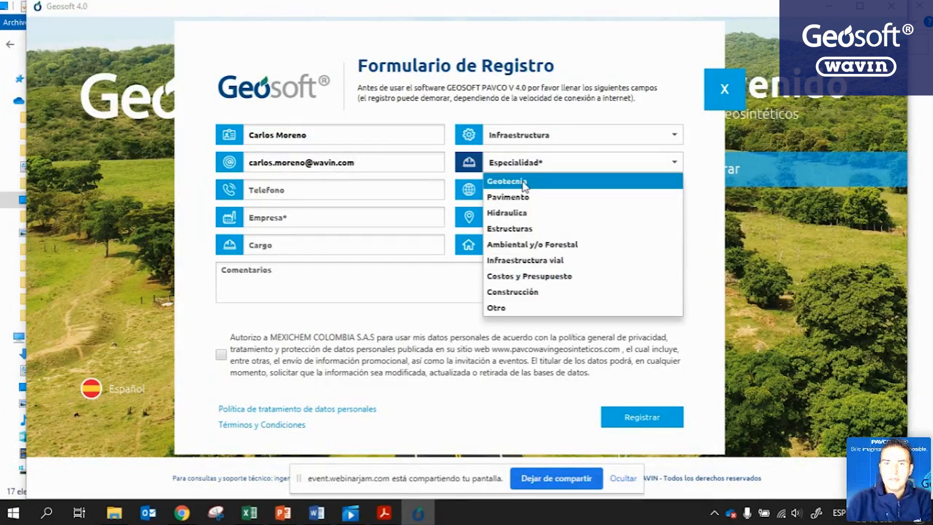
{"action": "left_click", "coordinate": [522, 182]}
{"action": "left_click", "coordinate": [392, 188]}
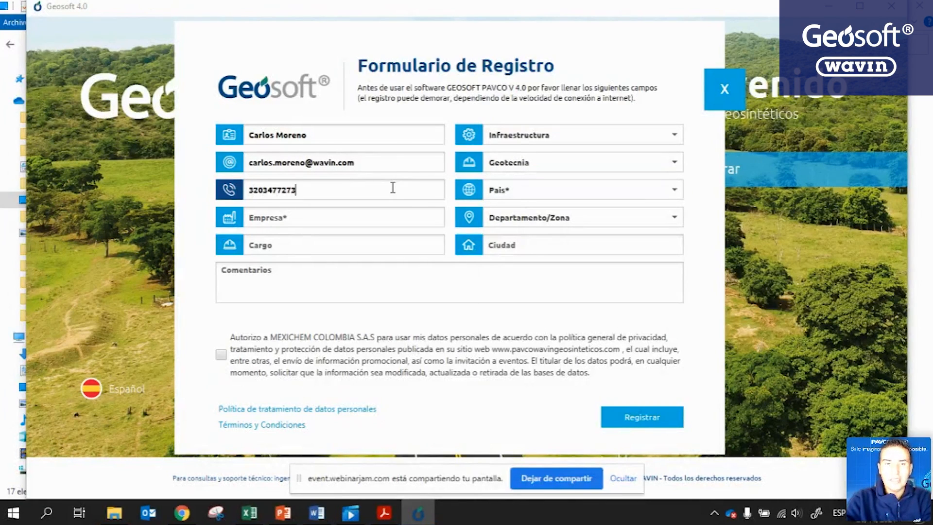
Choose country Colombia, company Wavin, and department Bogotá.
{"action": "left_click", "coordinate": [533, 194]}
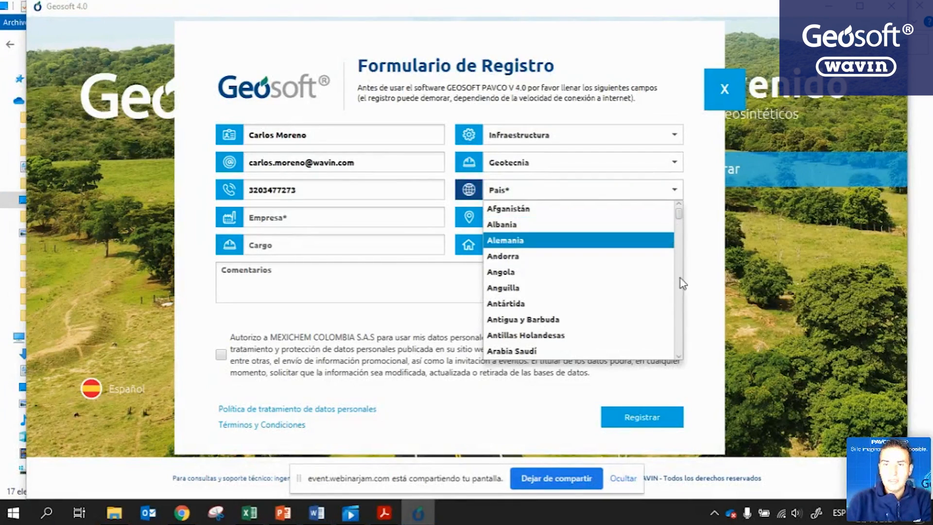
{"action": "left_click_drag", "start_coordinate": [679, 214], "coordinate": [681, 238]}
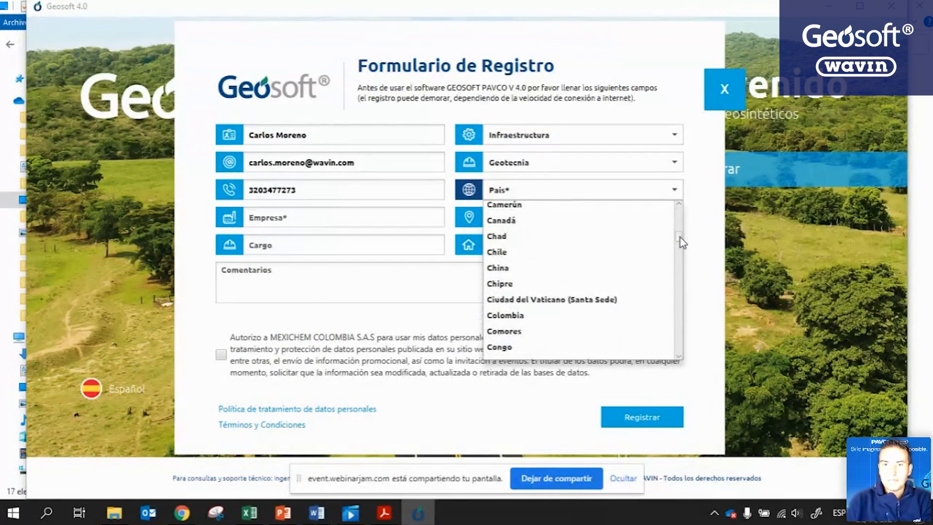
{"action": "left_click", "coordinate": [537, 317]}
{"action": "left_click", "coordinate": [298, 211]}
{"action": "type", "text": "Wavin"}
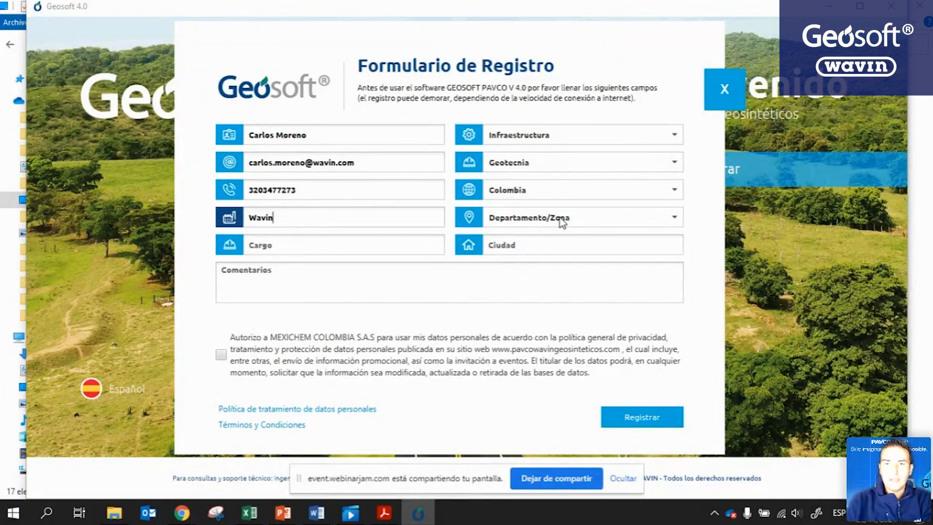
{"action": "left_click", "coordinate": [562, 218]}
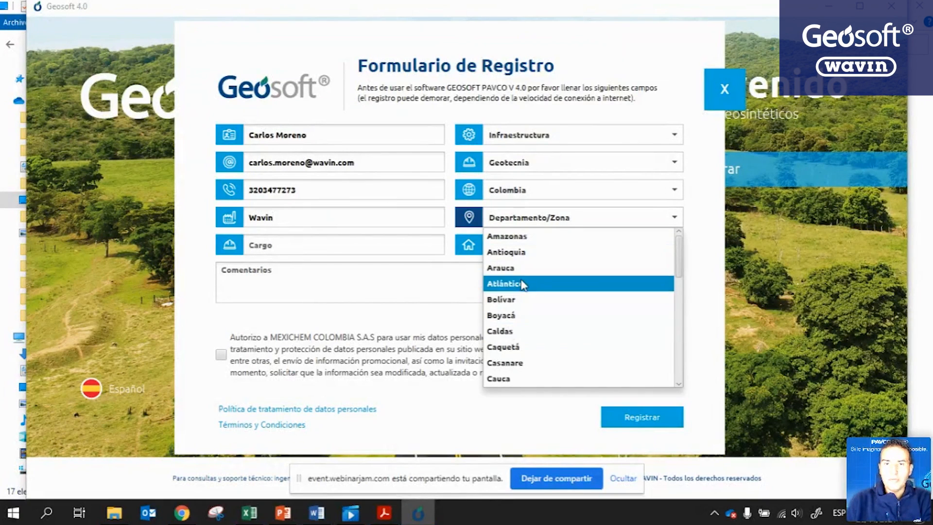
{"action": "left_click_drag", "start_coordinate": [681, 268], "coordinate": [679, 302]}
{"action": "left_click", "coordinate": [525, 355]}
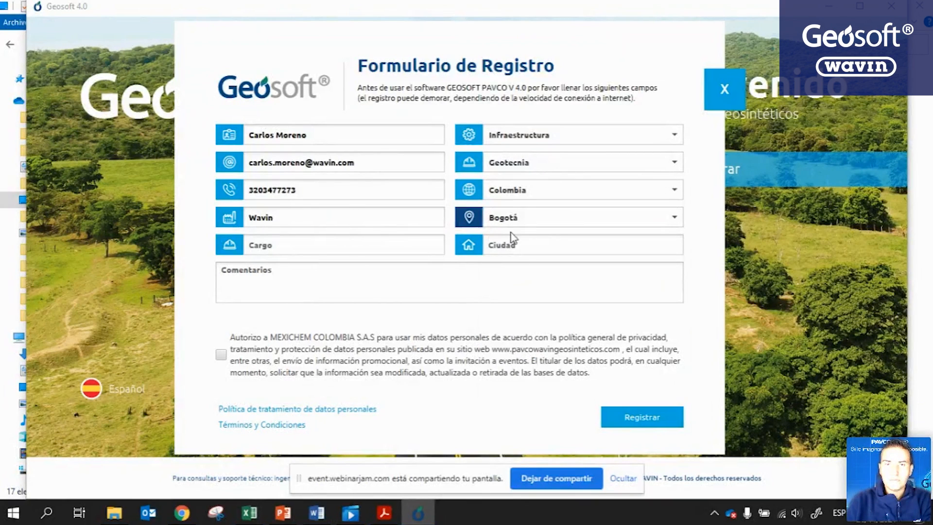
Enter job title 'Cte Regional Centro' and city Bogotá, accept the data authorization, and submit.
{"action": "left_click", "coordinate": [348, 250]}
{"action": "type", "text": "C"}
{"action": "type", "text": "te Re"}
{"action": "type", "text": "gional Centro"}
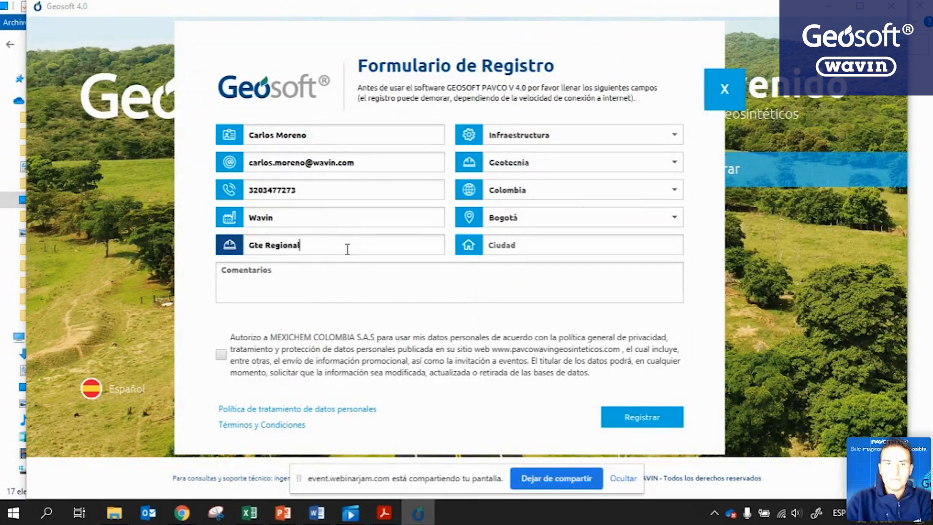
{"action": "left_click", "coordinate": [491, 246]}
{"action": "type", "text": "Bogotá"}
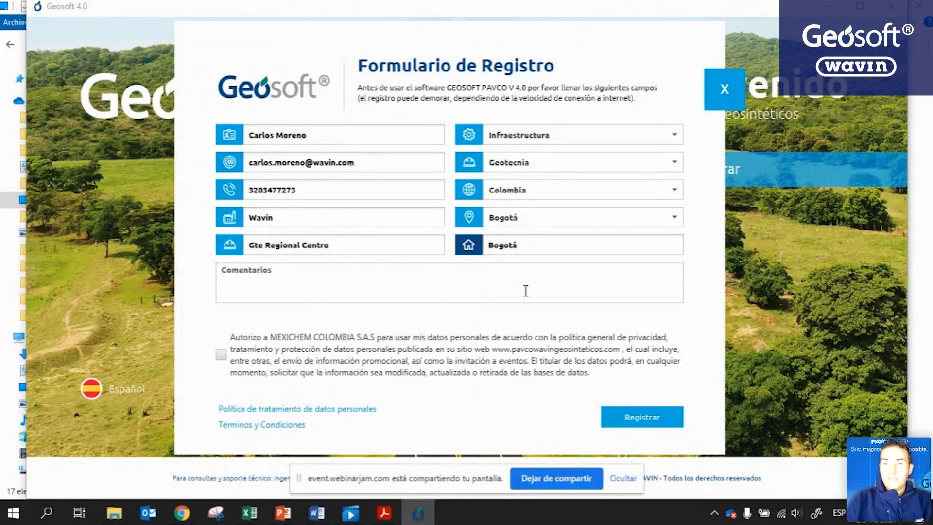
{"action": "left_click", "coordinate": [628, 414]}
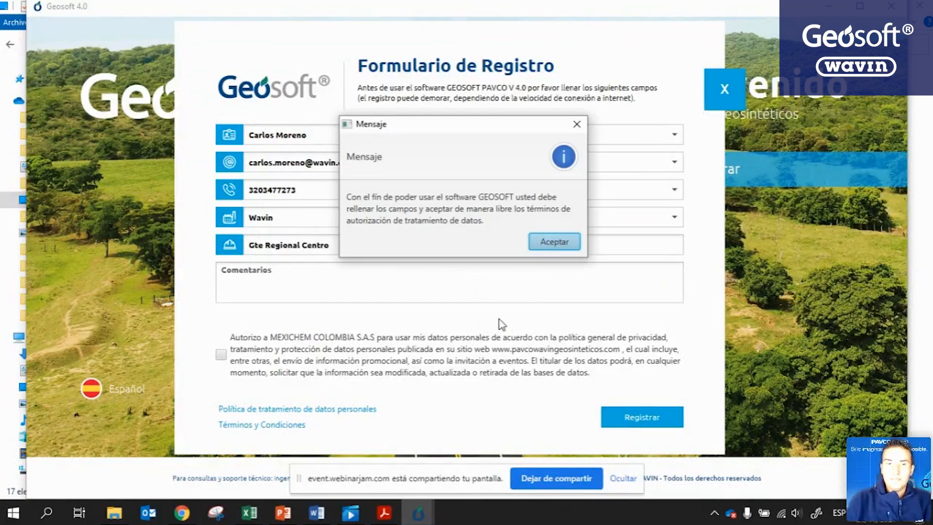
{"action": "left_click", "coordinate": [546, 242]}
{"action": "left_click", "coordinate": [221, 354]}
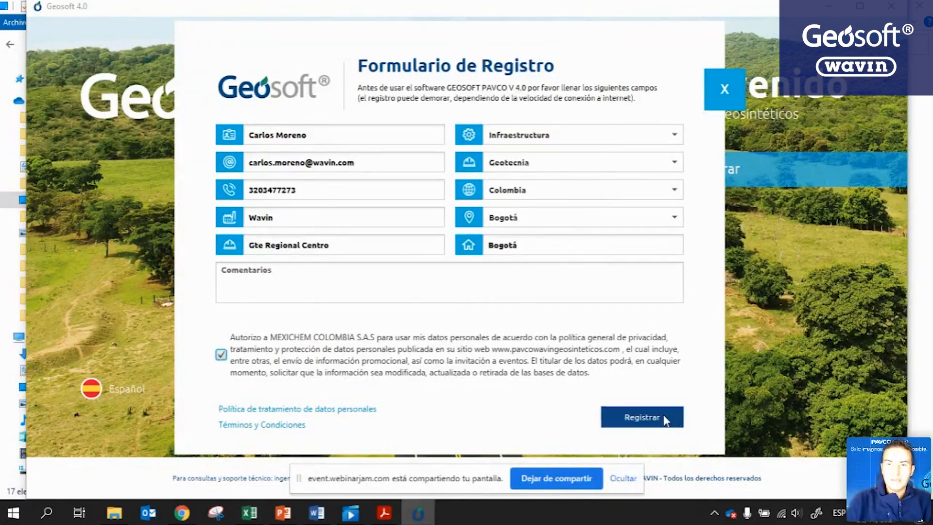
{"action": "left_click", "coordinate": [671, 418]}
Create a new geomembrane design project file named Ejemplo on the Escritorio.
{"action": "left_click", "coordinate": [721, 170]}
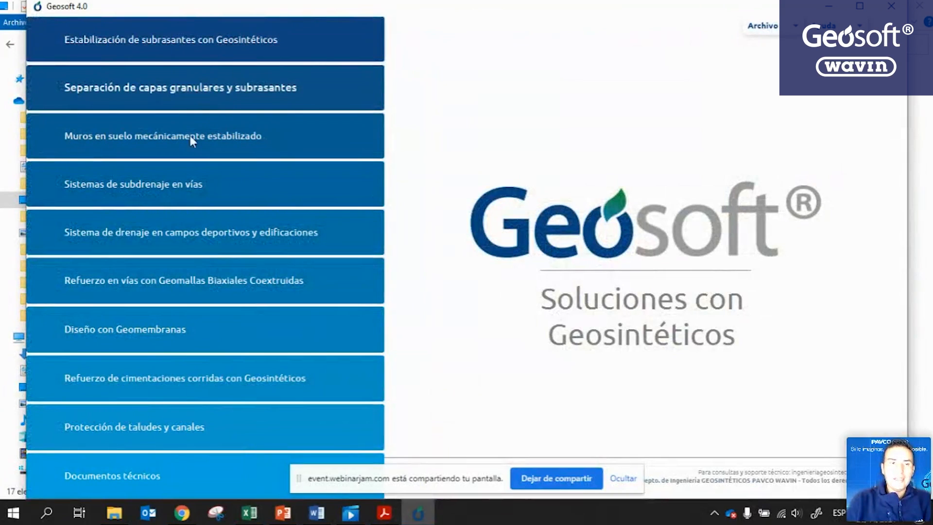
{"action": "left_click", "coordinate": [159, 332]}
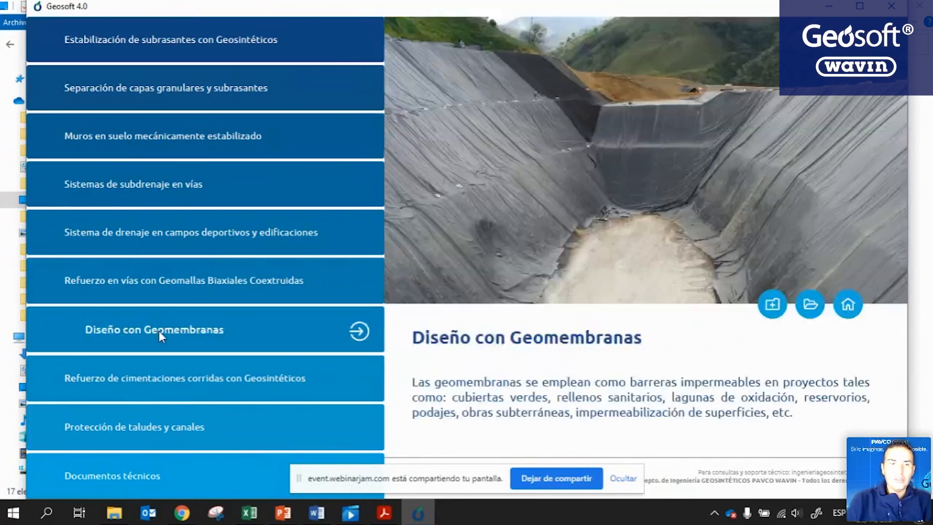
{"action": "left_click", "coordinate": [772, 305]}
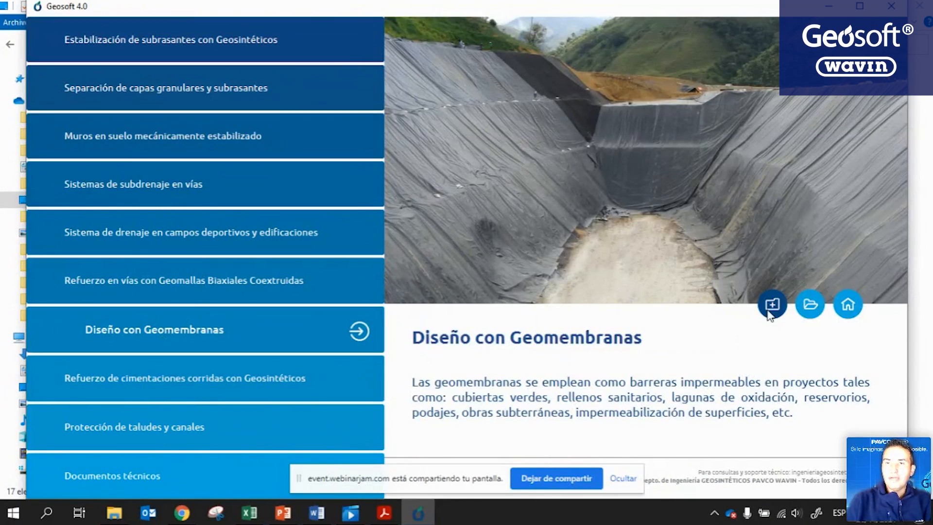
{"action": "scroll", "coordinate": [138, 126], "scroll_direction": "down", "scroll_amount": 5}
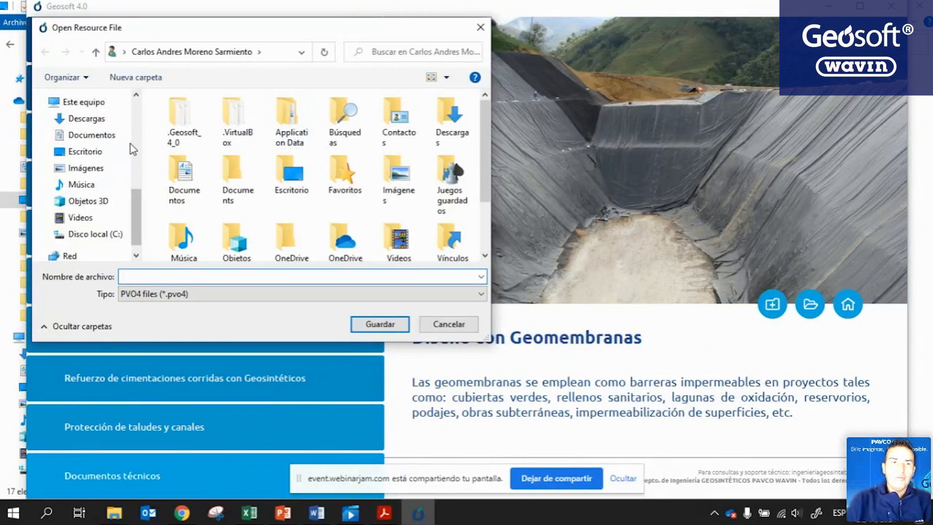
{"action": "left_click", "coordinate": [86, 151]}
{"action": "left_click", "coordinate": [147, 279]}
{"action": "type", "text": "Ejemplo"}
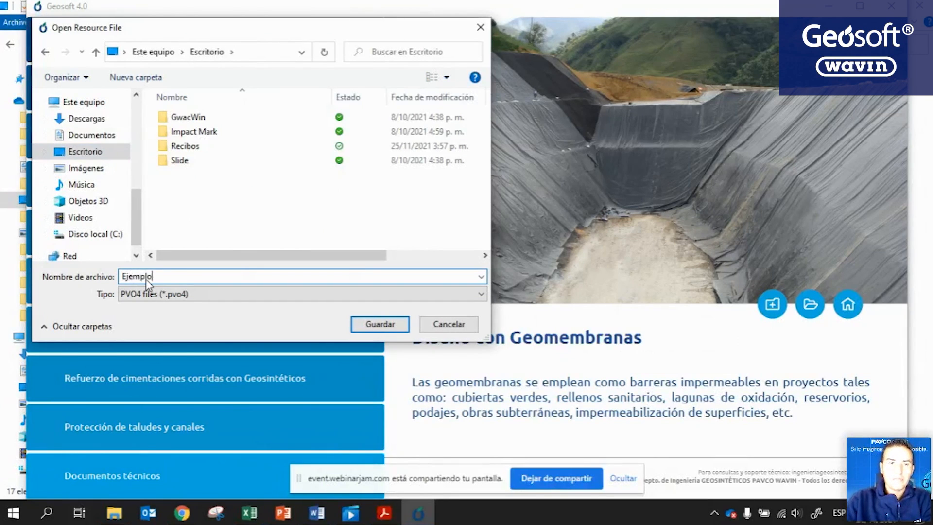
{"action": "key", "text": "Return"}
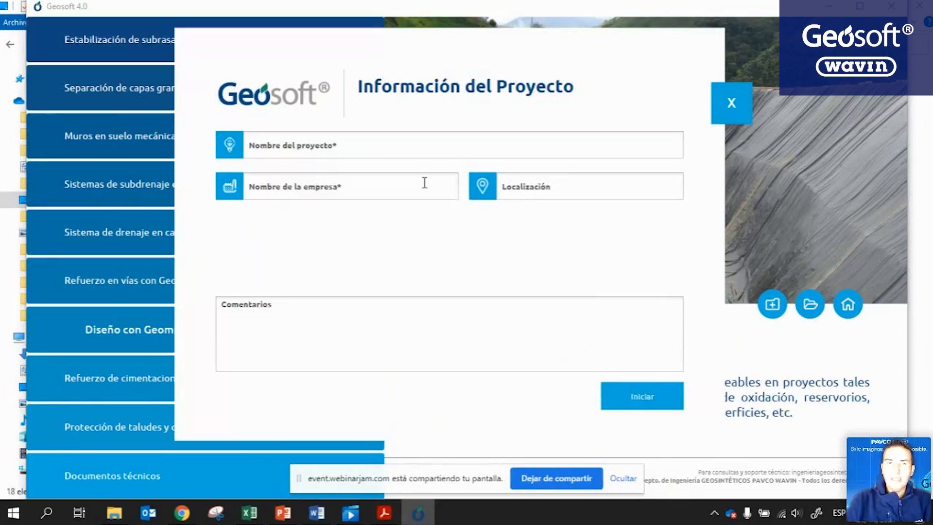
Set project name Ejemplo and company Pavco, then start the project.
{"action": "left_click", "coordinate": [319, 148]}
{"action": "type", "text": "E"}
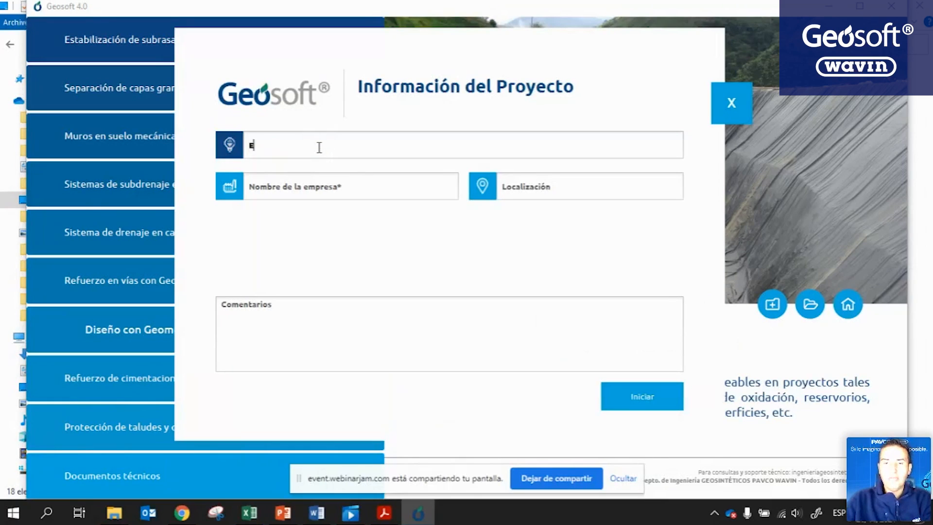
{"action": "type", "text": "jemplo"}
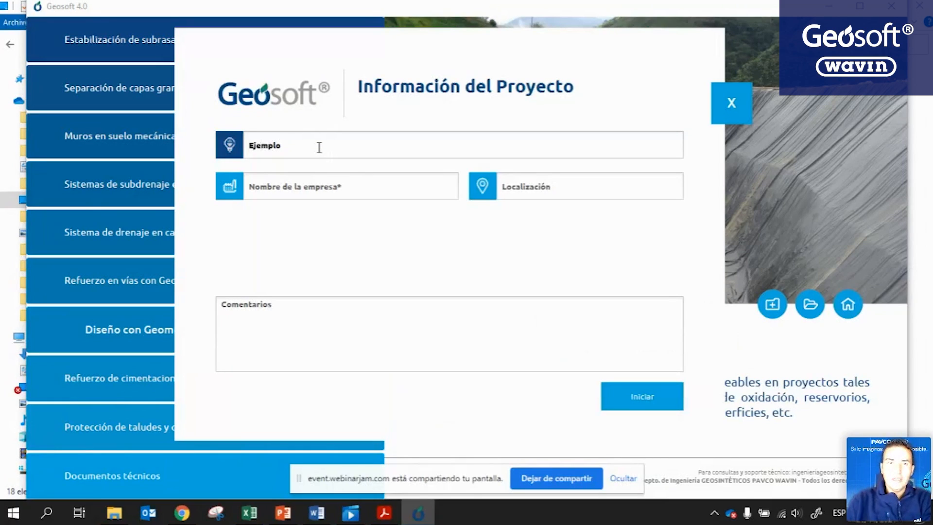
{"action": "left_click", "coordinate": [313, 188]}
{"action": "type", "text": "Pavco"}
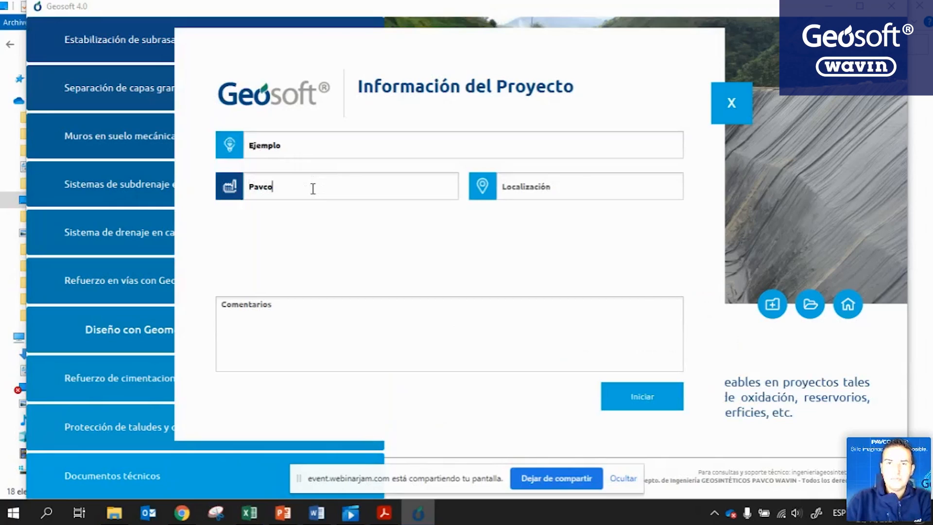
{"action": "left_click", "coordinate": [647, 399]}
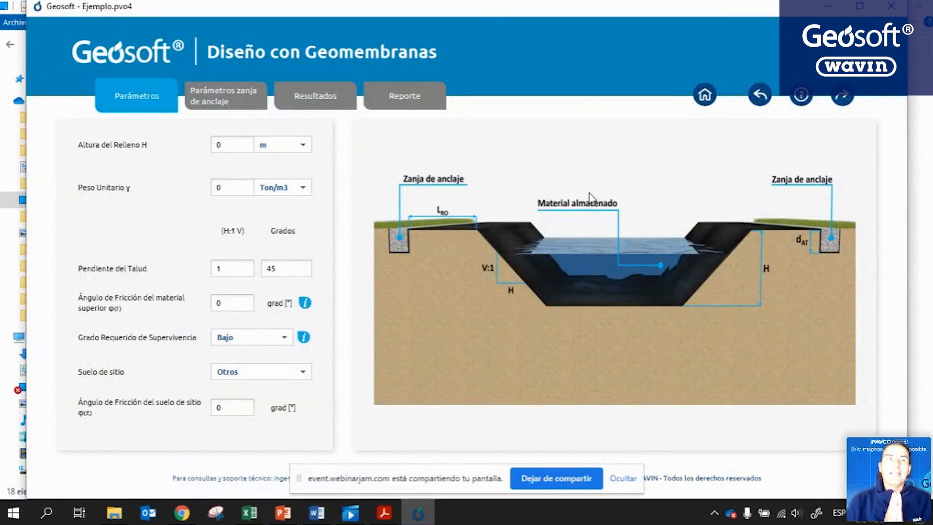
{"action": "key", "text": "alt+Tab"}
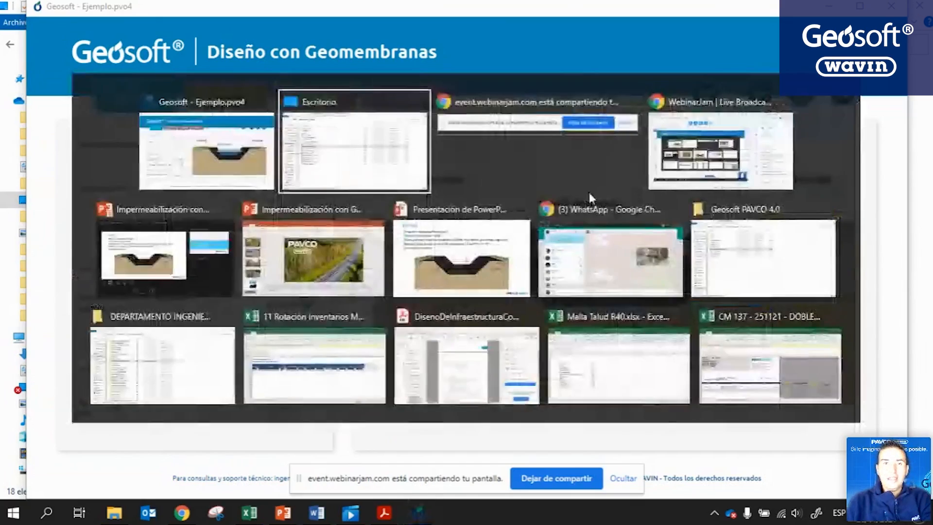
{"action": "key", "text": "alt+Tab"}
{"action": "key", "text": "alt+Tab"}
Set fill height H to 7 m and unit weight to 1 Ton/m3.
{"action": "key", "text": "alt+Tab"}
{"action": "key", "text": "alt+Tab"}
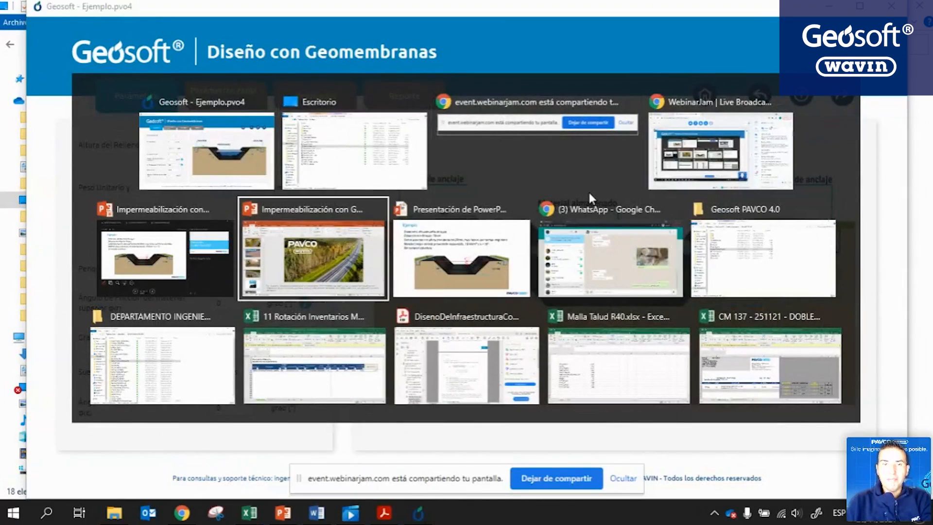
{"action": "key", "text": "alt+Tab"}
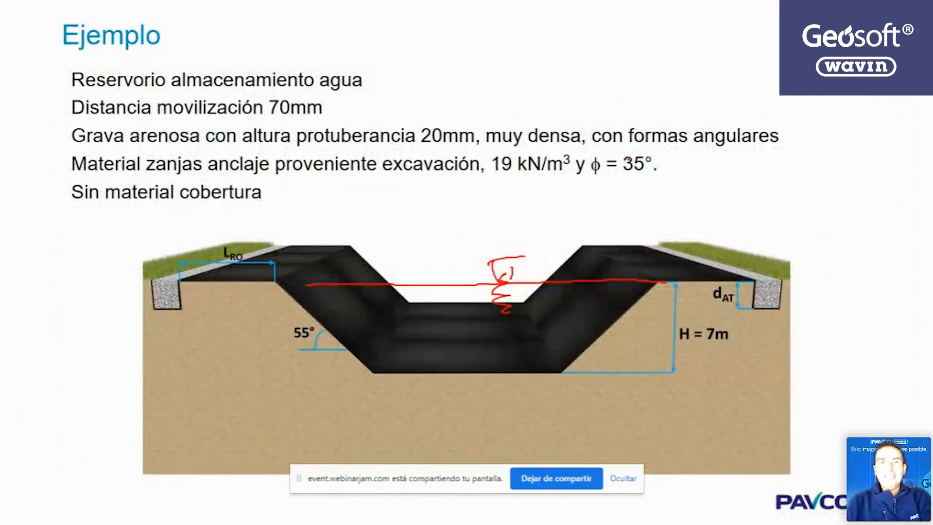
{"action": "key", "text": "alt+Tab"}
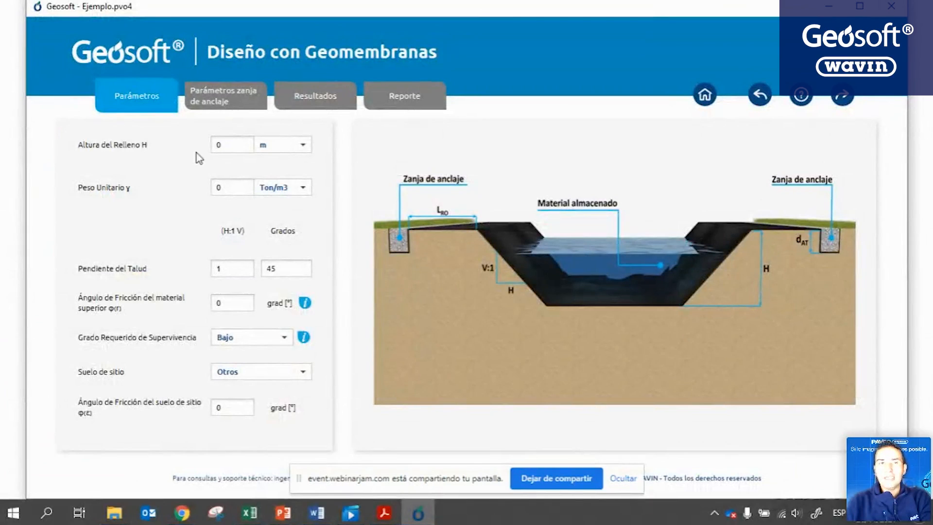
{"action": "double_click", "coordinate": [234, 143]}
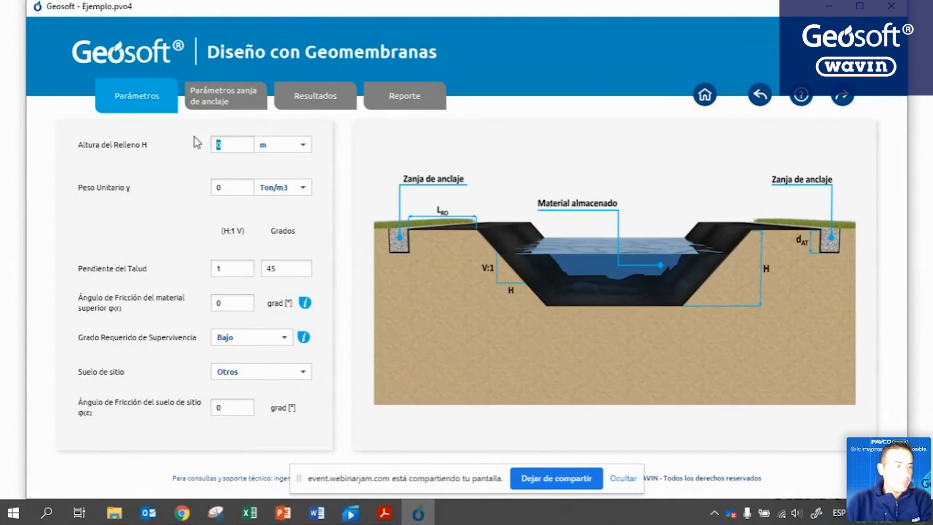
{"action": "type", "text": "7"}
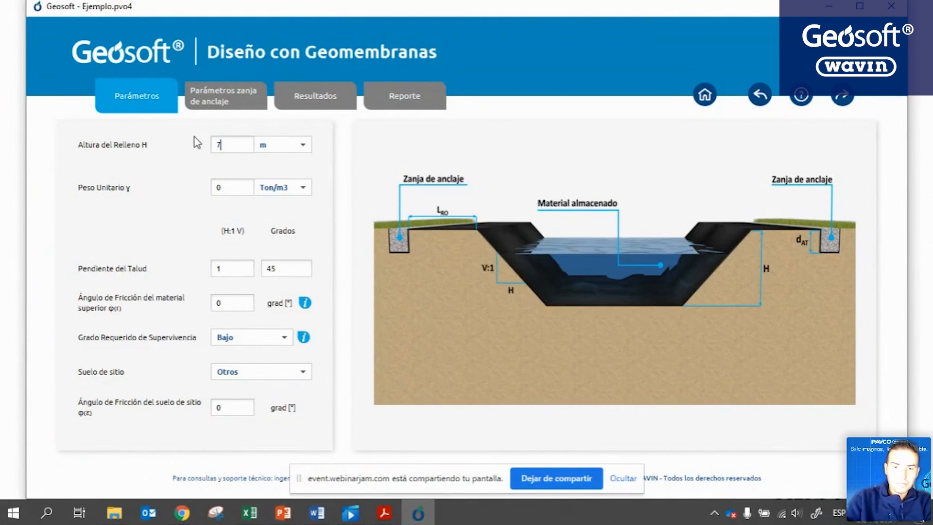
{"action": "double_click", "coordinate": [218, 187]}
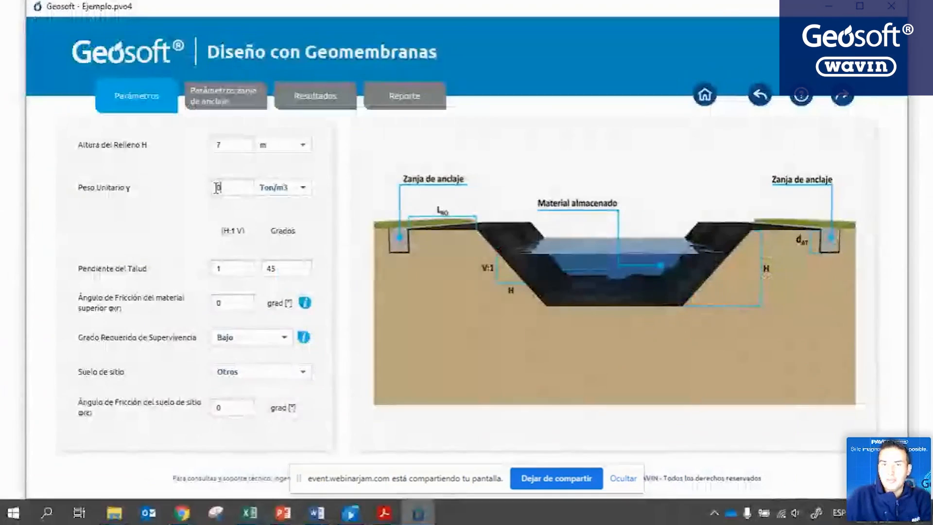
{"action": "type", "text": "1"}
{"action": "key", "text": "BackSpace"}
{"action": "key", "text": "BackSpace"}
{"action": "type", "text": "1"}
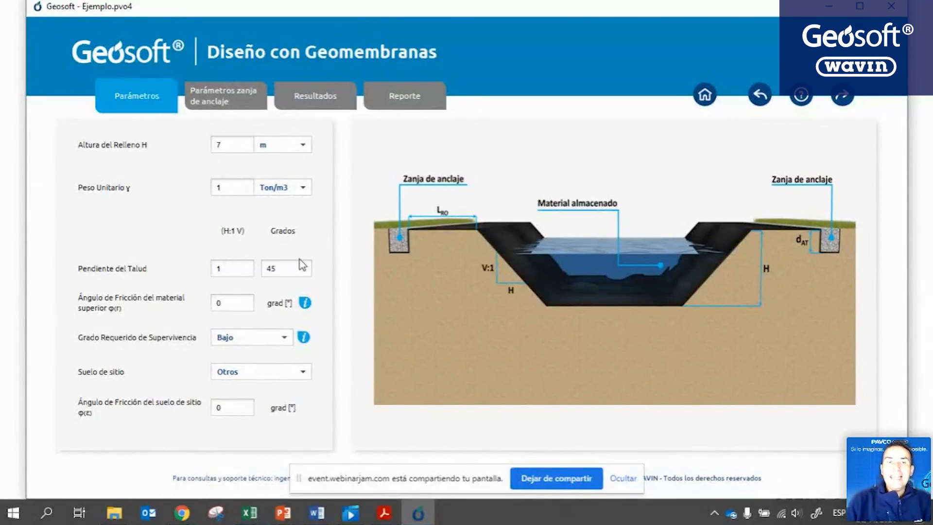
Set the slope angle to 55°, then show the typical upper-material friction-angle table.
{"action": "left_click", "coordinate": [247, 272]}
{"action": "key", "text": "BackSpace"}
{"action": "type", "text": "1.5"}
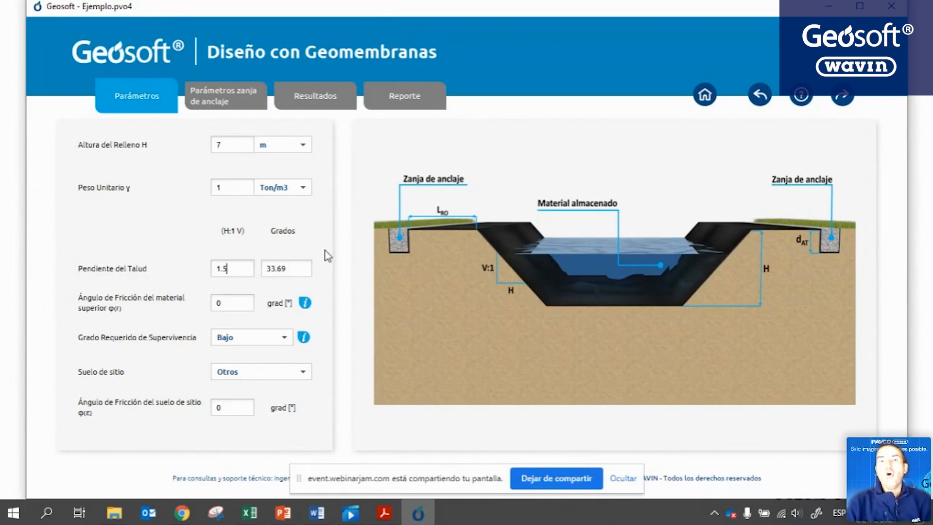
{"action": "key", "text": "alt+Tab"}
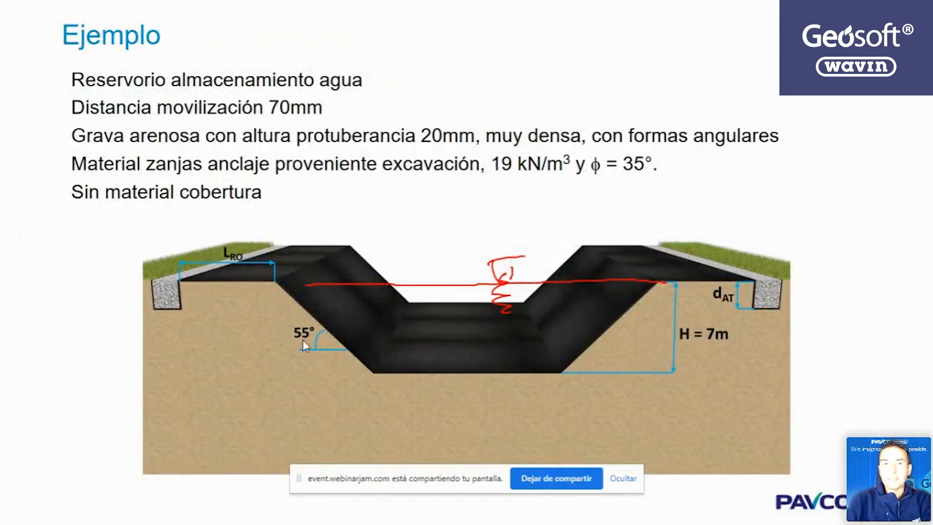
{"action": "key", "text": "alt+Tab"}
{"action": "double_click", "coordinate": [263, 267]}
{"action": "type", "text": "55"}
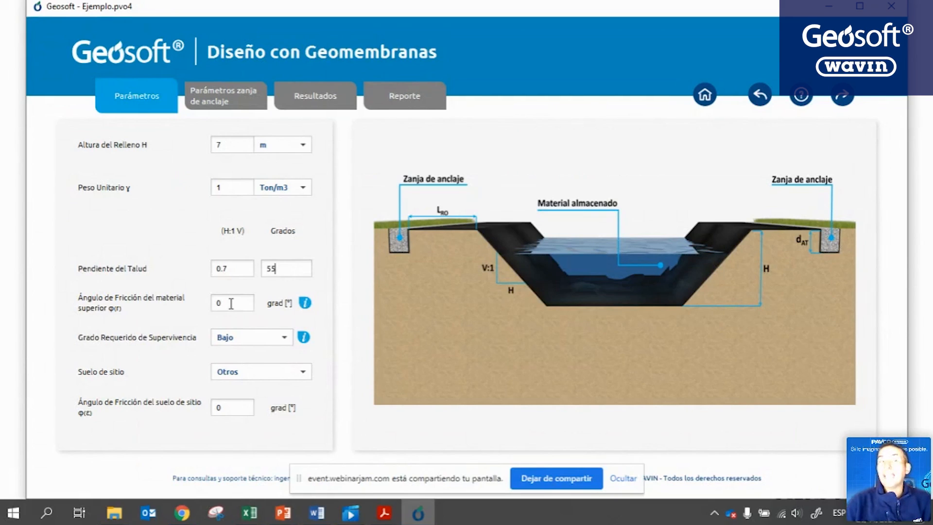
{"action": "left_click", "coordinate": [305, 303]}
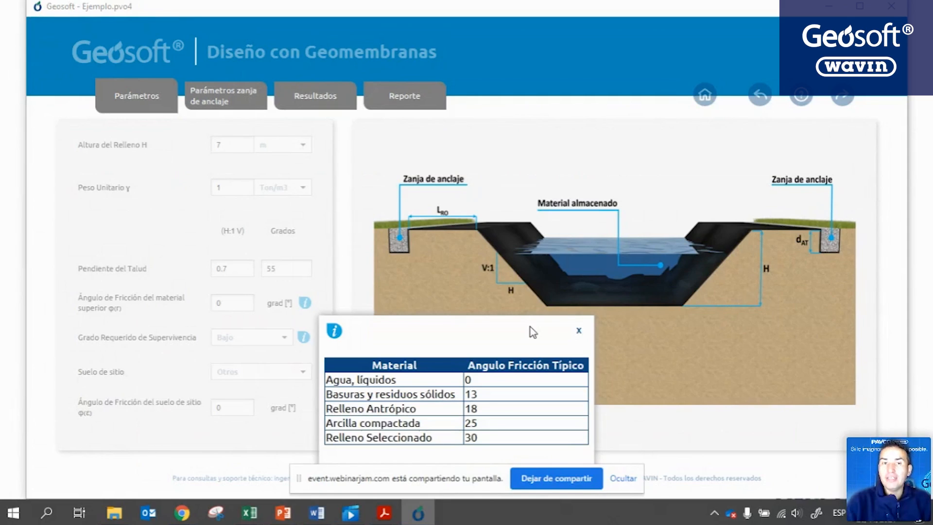
Close the friction-angle table, review the required survivability-grade guidance table, and close it.
{"action": "left_click", "coordinate": [579, 331]}
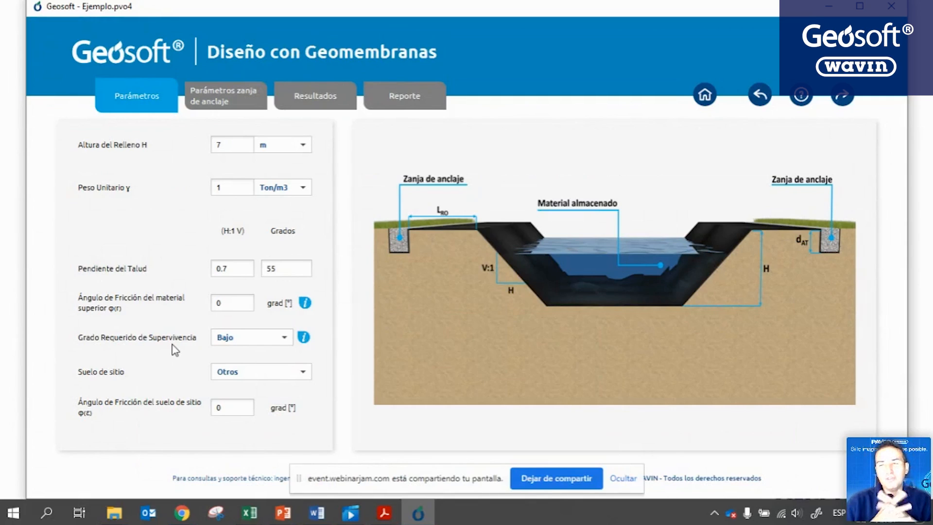
{"action": "left_click", "coordinate": [299, 337]}
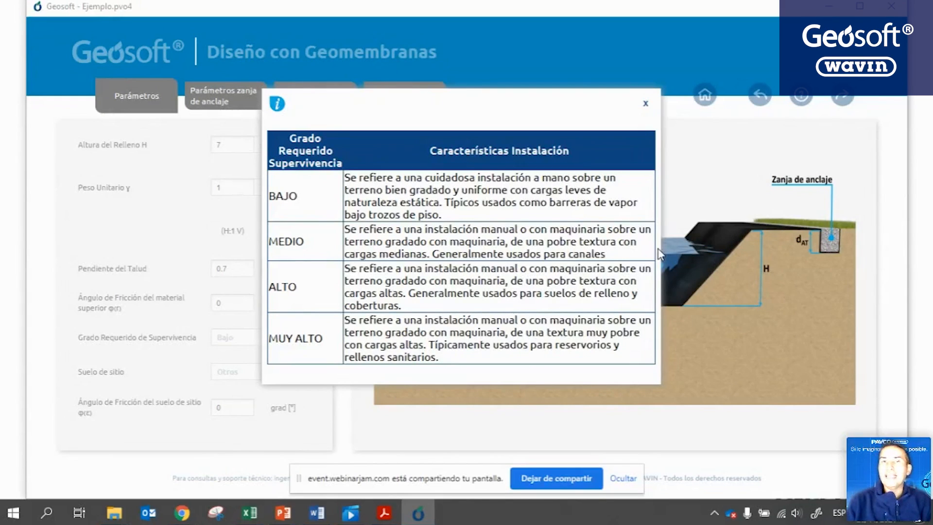
{"action": "left_click", "coordinate": [645, 104]}
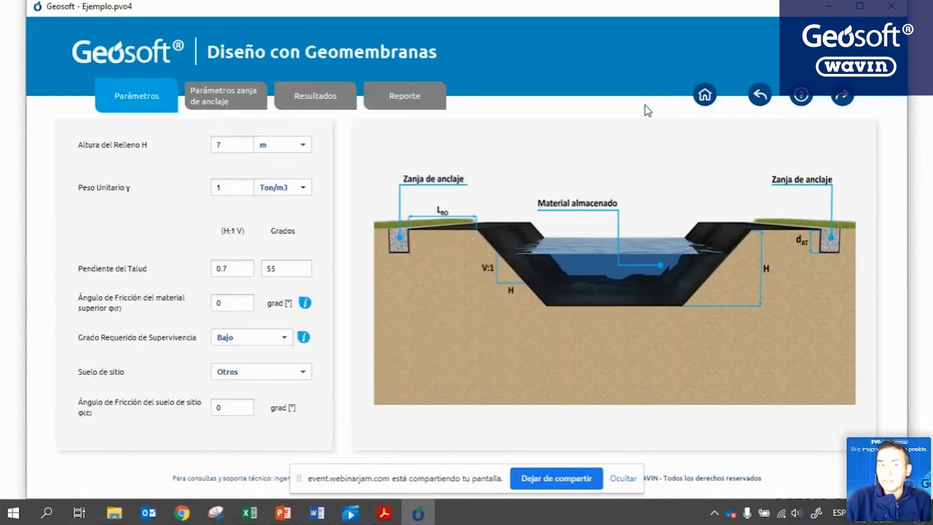
Set the required survival grade to Alto and site soil to Mezcla de arena y grava.
{"action": "left_click", "coordinate": [274, 343]}
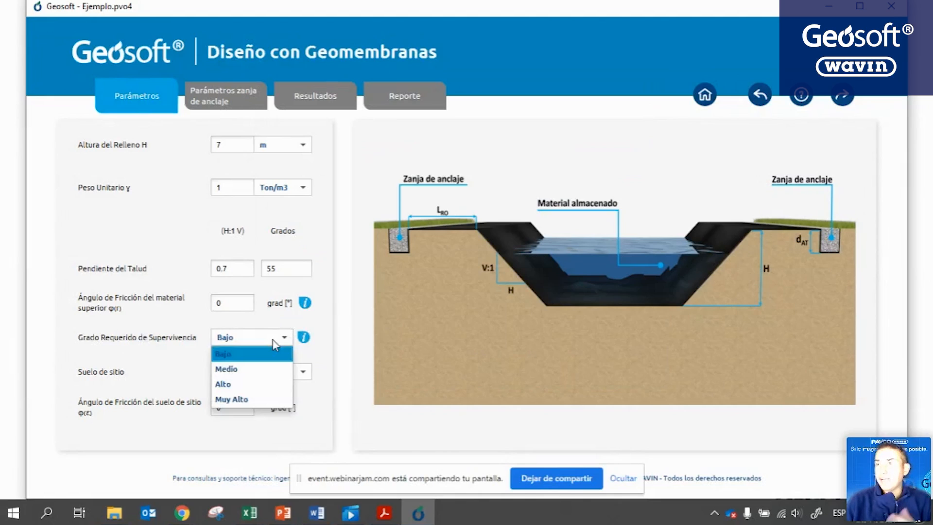
{"action": "left_click", "coordinate": [254, 385]}
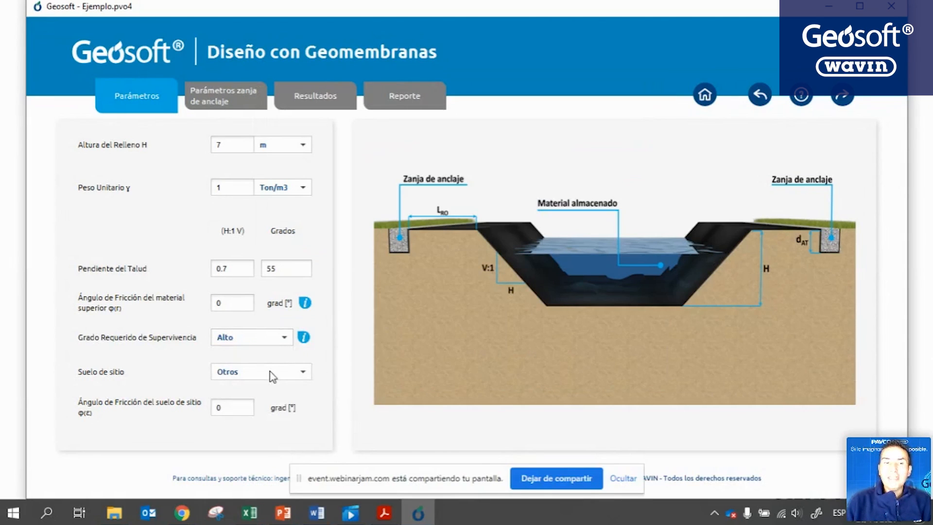
{"action": "left_click", "coordinate": [273, 376]}
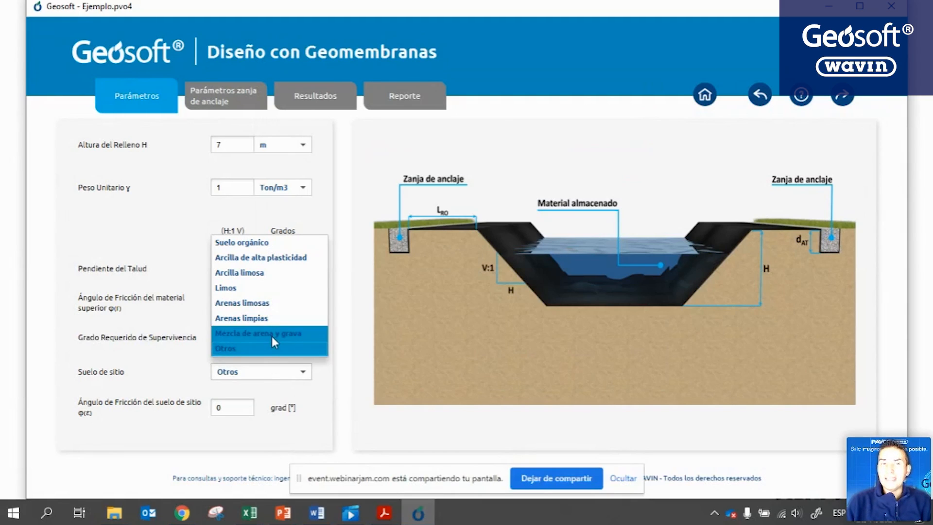
{"action": "left_click", "coordinate": [273, 335]}
Try site soil Otros with a 25° friction angle, then revert to Mezcla de arena y grava.
{"action": "left_click", "coordinate": [272, 374]}
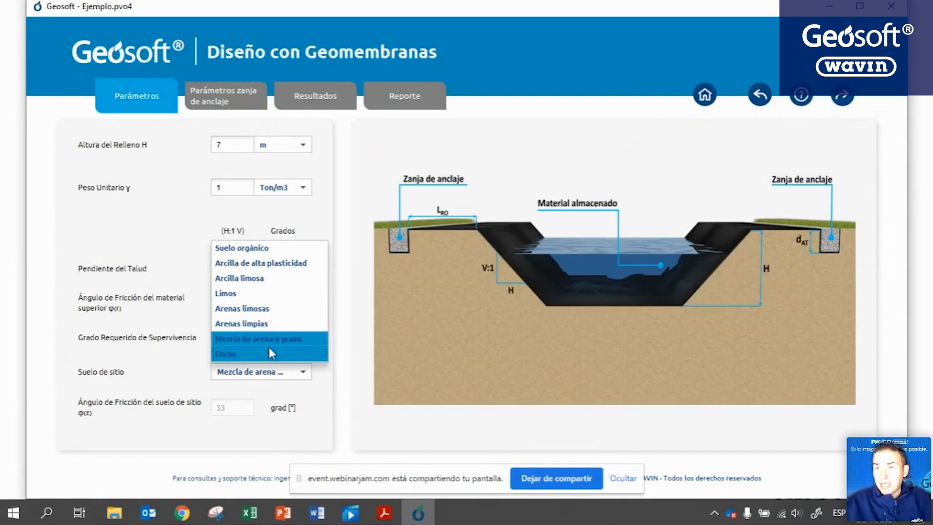
{"action": "left_click", "coordinate": [271, 353]}
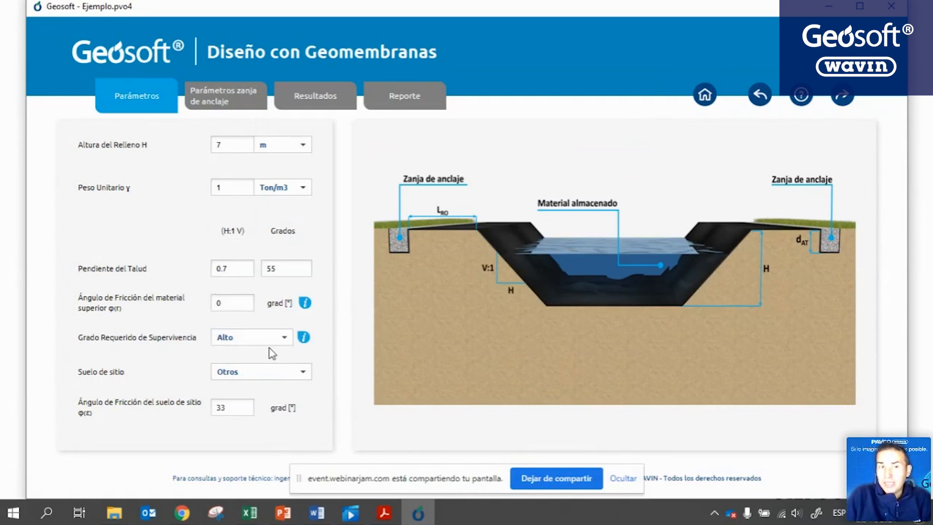
{"action": "left_click_drag", "start_coordinate": [228, 408], "coordinate": [212, 412]}
{"action": "type", "text": "45"}
{"action": "key", "text": "BackSpace"}
{"action": "key", "text": "BackSpace"}
{"action": "type", "text": "25"}
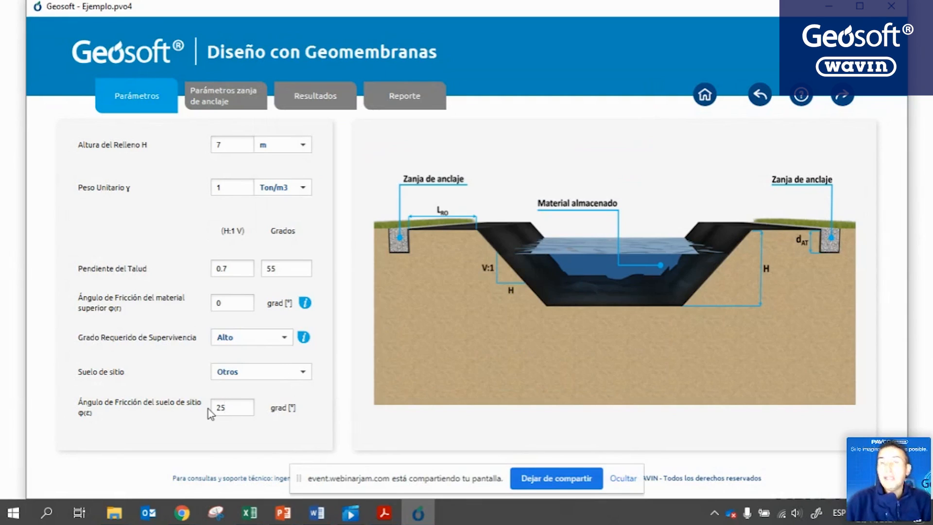
{"action": "left_click", "coordinate": [287, 371]}
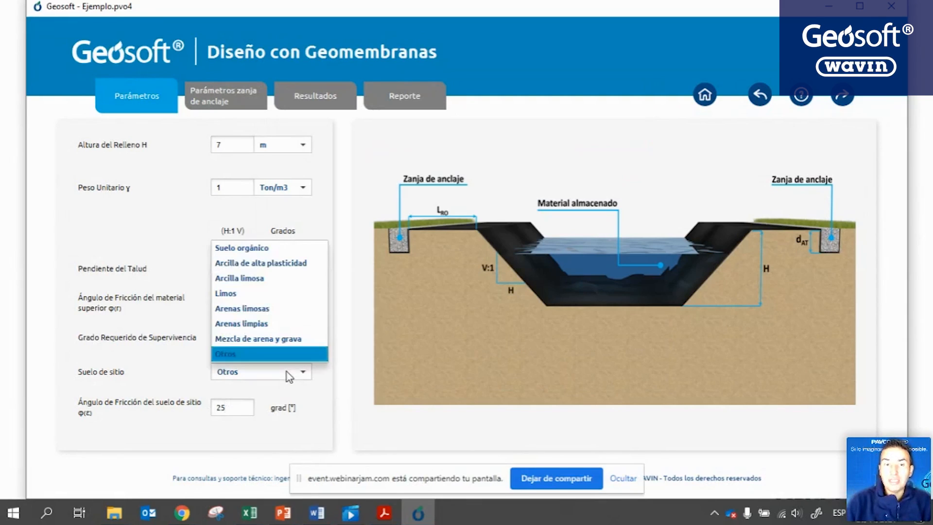
{"action": "left_click", "coordinate": [273, 339]}
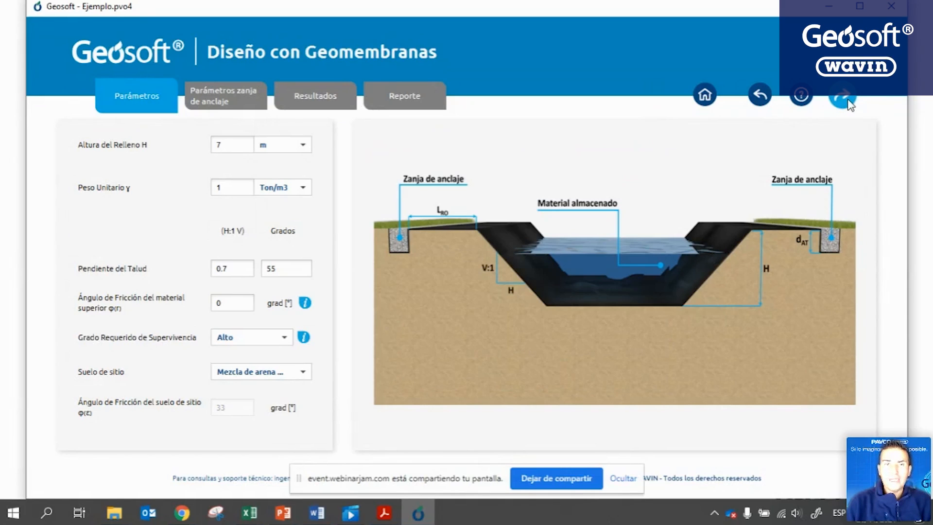
Advance to the Parámetros zanja de anclaje page and compare it with the Ejemplo slide.
{"action": "left_click", "coordinate": [844, 95]}
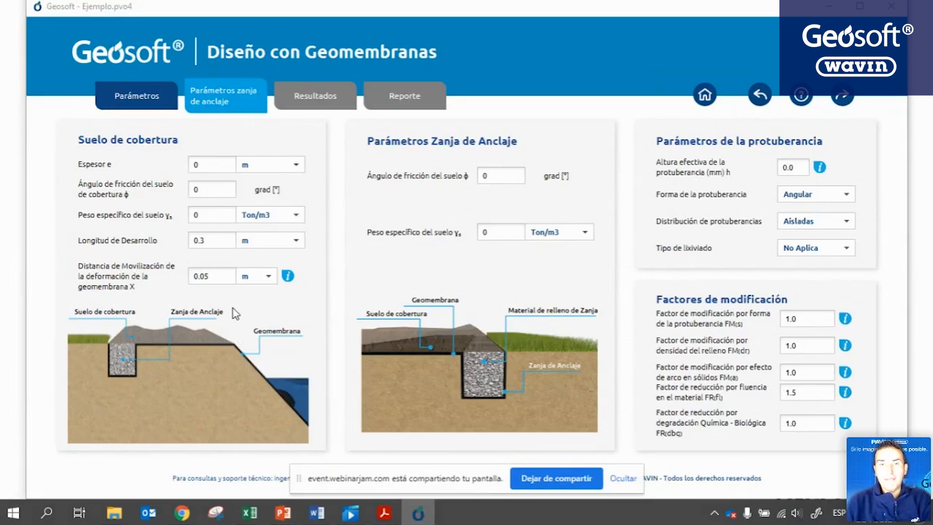
{"action": "key", "text": "alt+Tab"}
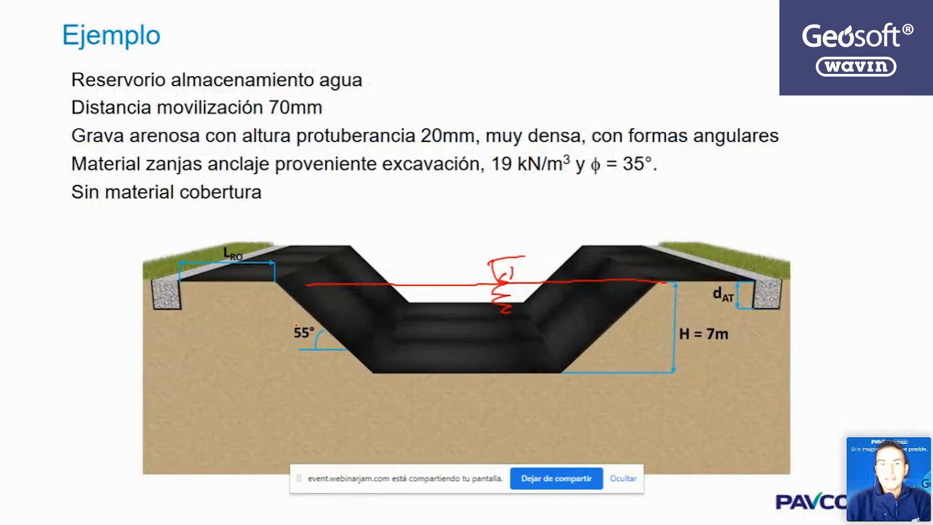
{"action": "key", "text": "alt+Tab"}
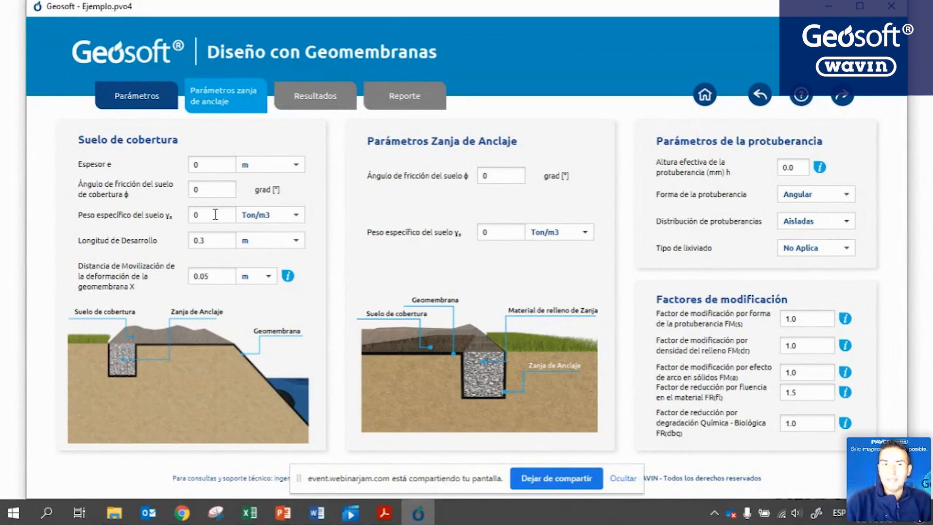
{"action": "key", "text": "alt+Tab"}
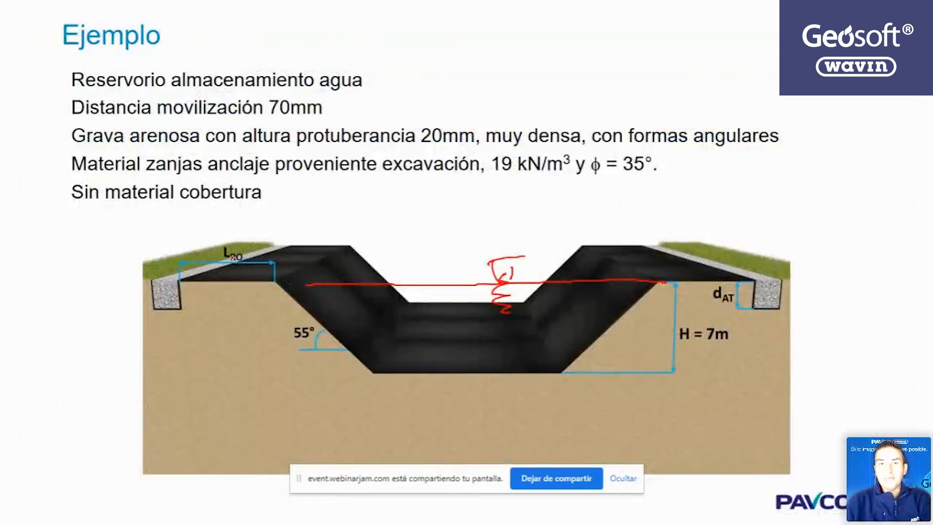
Mark the 55° slope's horizontal run in red on the Ejemplo slide, then return to Geosoft.
{"action": "mouse_move", "coordinate": [185, 314]}
{"action": "left_mouse_down"}
{"action": "mouse_move", "coordinate": [192, 346]}
{"action": "mouse_move", "coordinate": [289, 334]}
{"action": "mouse_move", "coordinate": [290, 360]}
{"action": "left_mouse_up"}
{"action": "left_click_drag", "start_coordinate": [287, 335], "coordinate": [257, 357]}
{"action": "left_click_drag", "start_coordinate": [189, 334], "coordinate": [166, 351]}
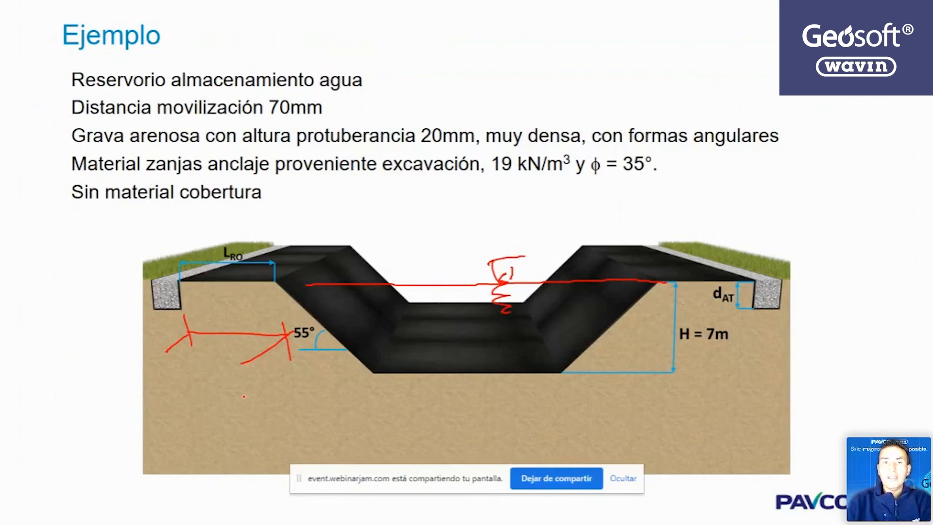
{"action": "key", "text": "alt+Tab"}
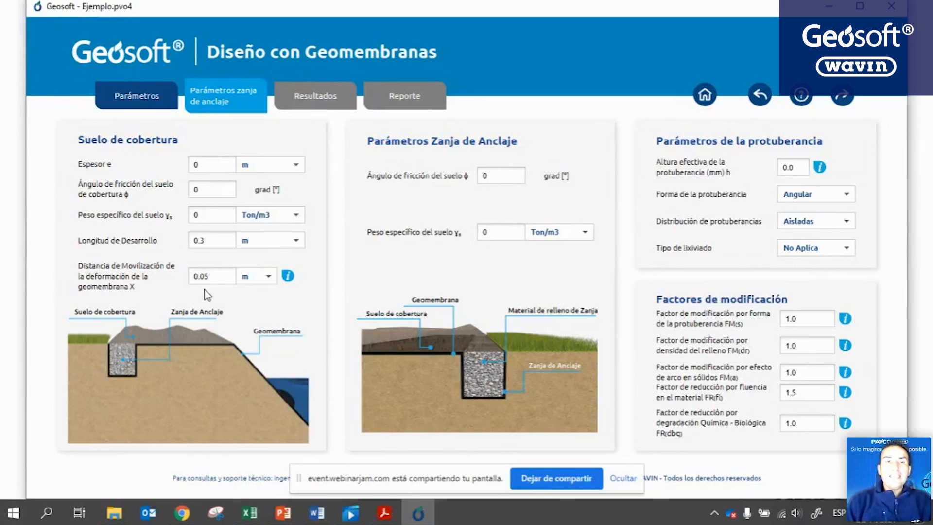
{"action": "key", "text": "alt+Tab"}
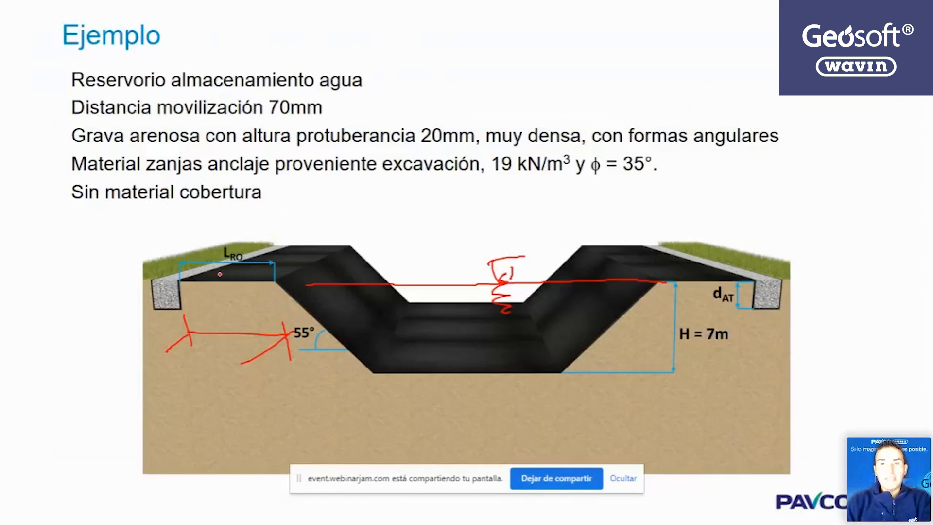
{"action": "key", "text": "alt+Tab"}
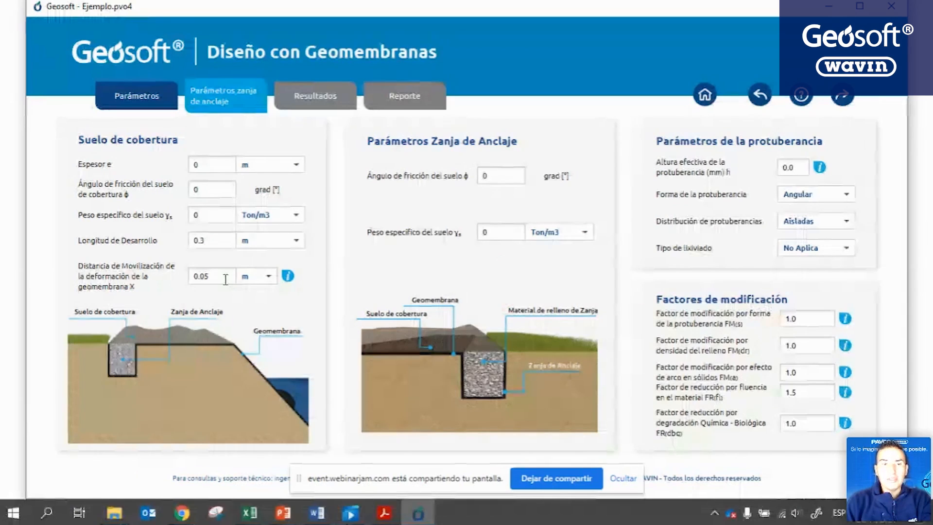
{"action": "type", "text": "7"}
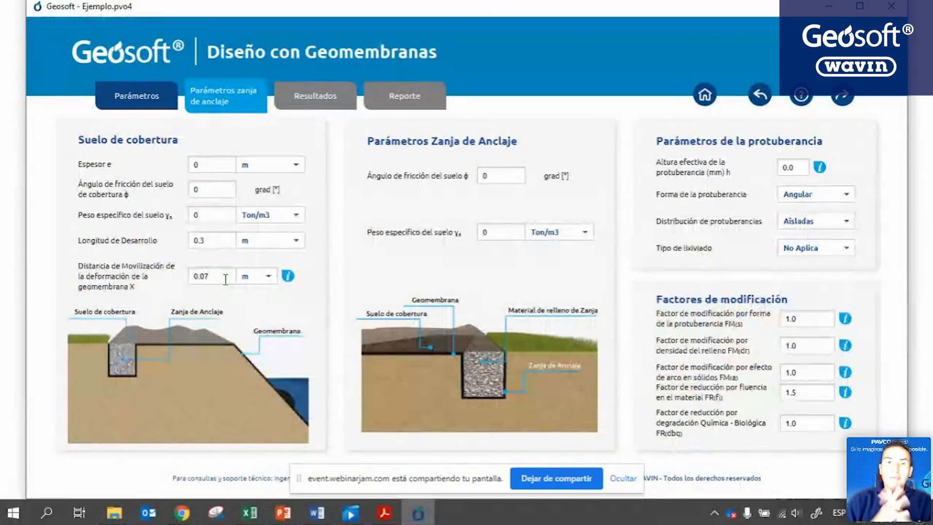
{"action": "left_click", "coordinate": [288, 276]}
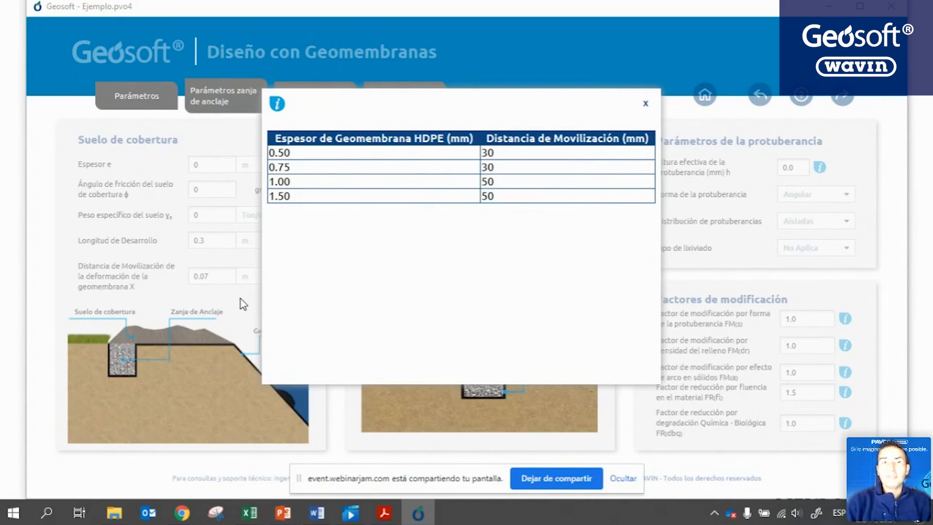
{"action": "left_click", "coordinate": [645, 103]}
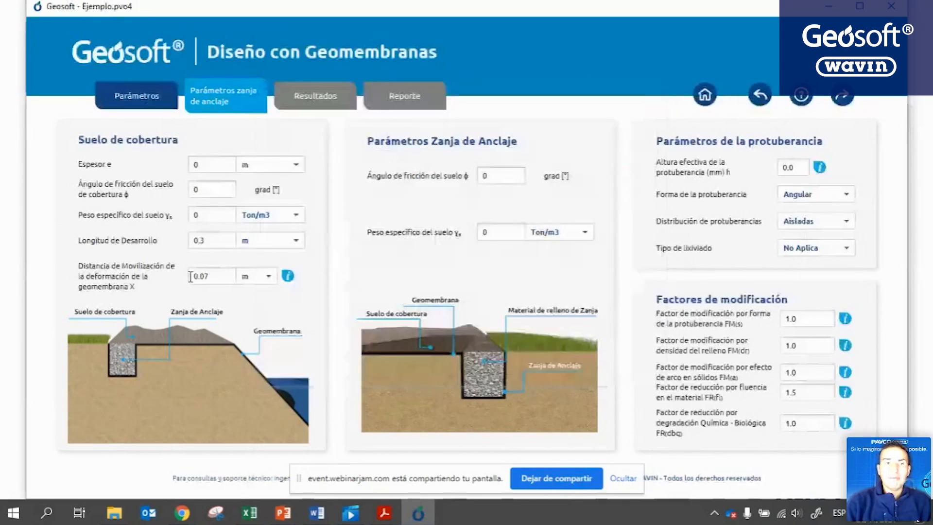
{"action": "key", "text": "BackSpace"}
{"action": "type", "text": "5"}
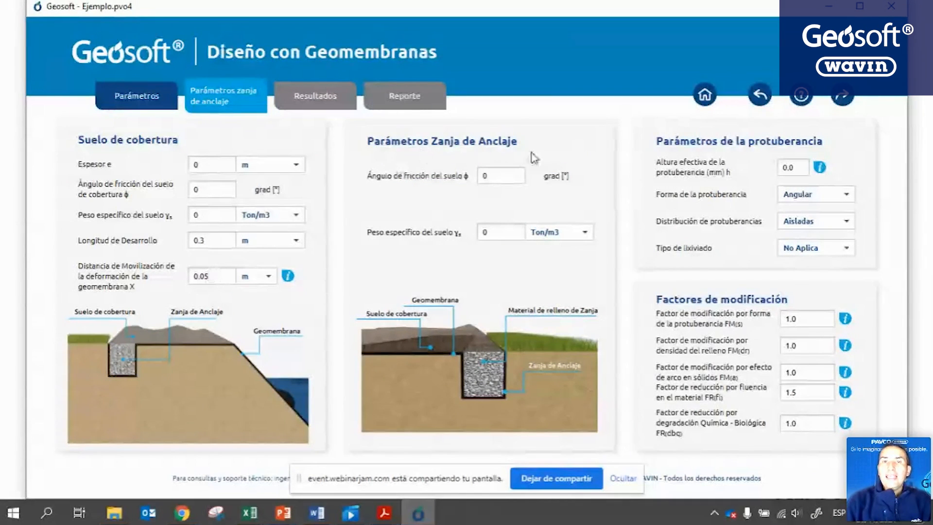
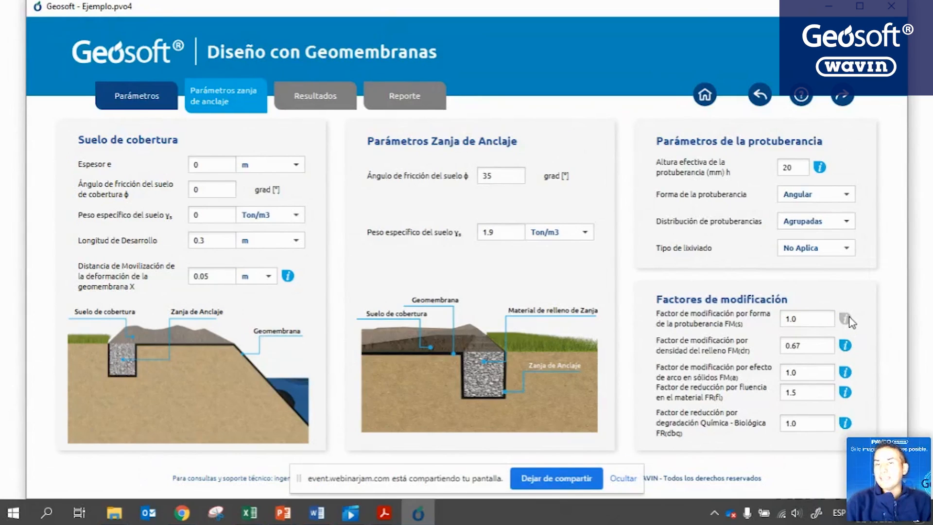
Review the reference tables for each reduction factor, ending with the leachate degradation table (Ligero 1.10).
{"action": "left_click", "coordinate": [846, 319]}
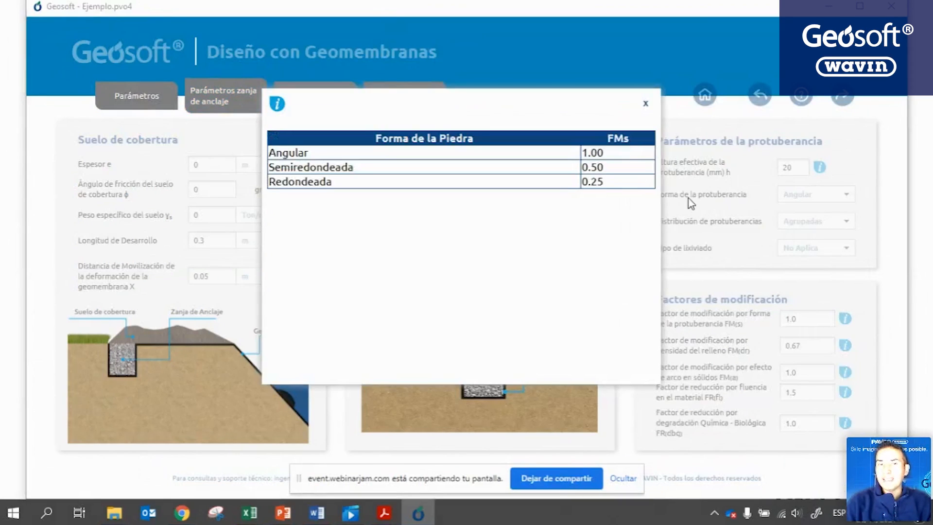
{"action": "left_click", "coordinate": [646, 104]}
{"action": "left_click", "coordinate": [846, 345]}
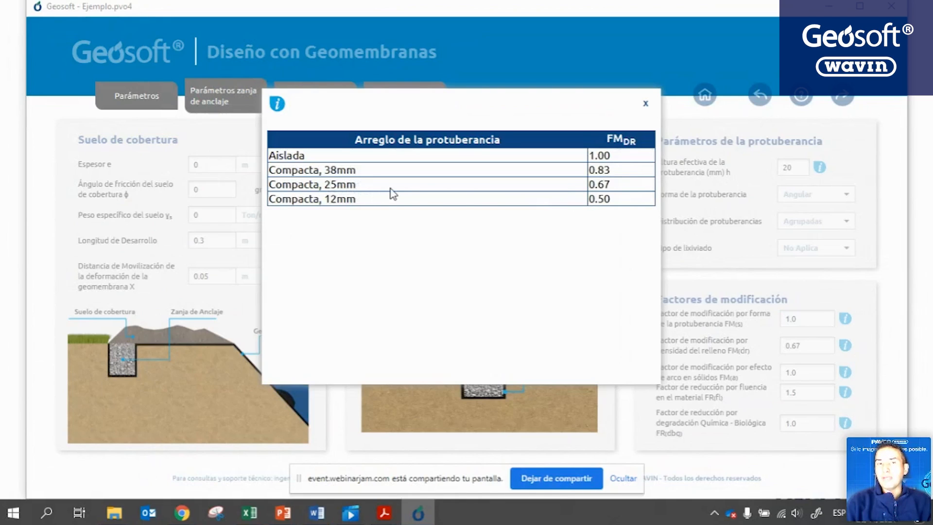
{"action": "left_click", "coordinate": [645, 103]}
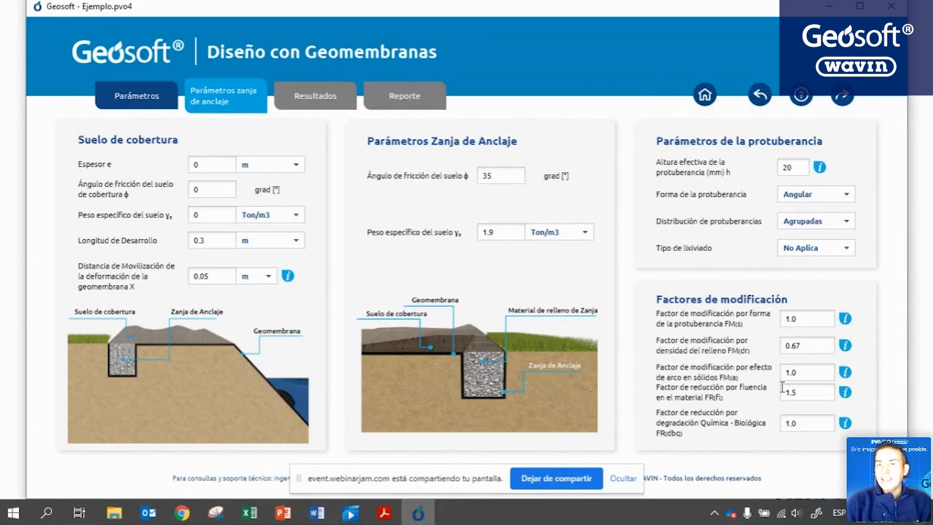
{"action": "left_click", "coordinate": [846, 373]}
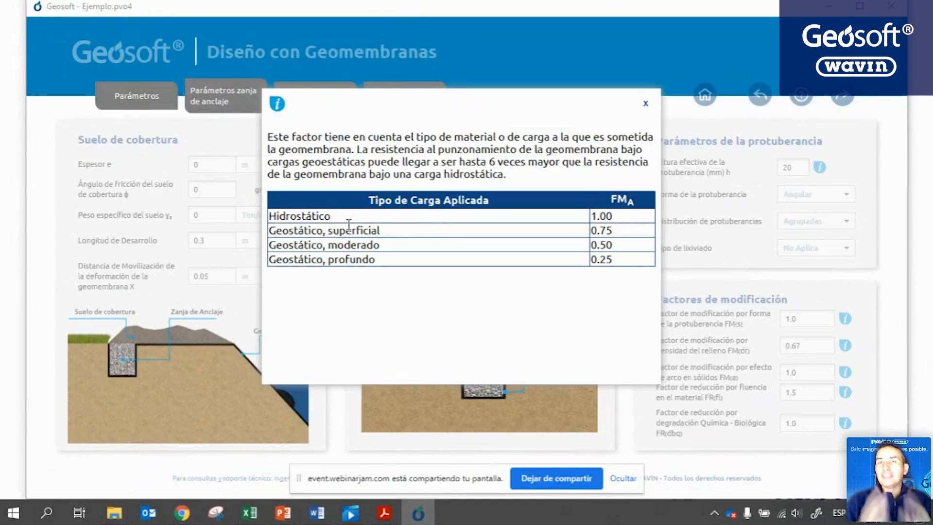
{"action": "left_click", "coordinate": [646, 104]}
{"action": "left_click", "coordinate": [848, 394]}
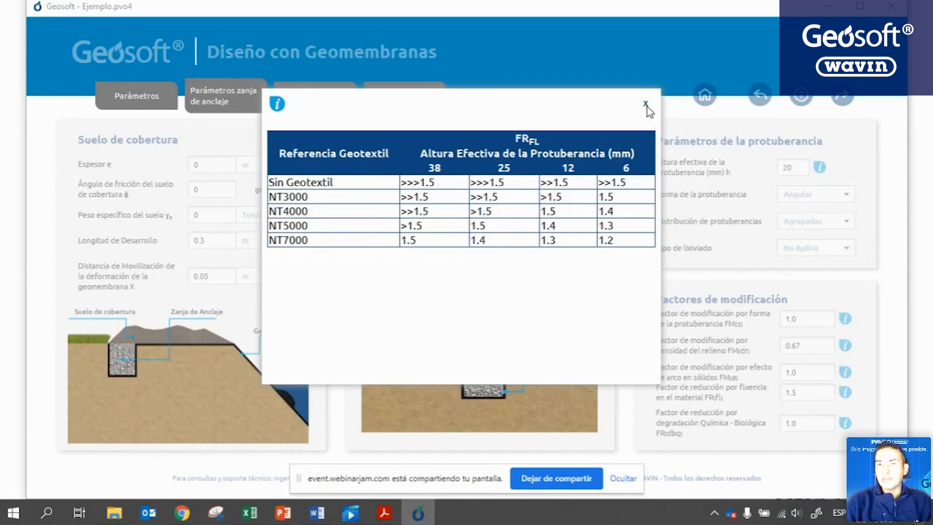
{"action": "left_click", "coordinate": [646, 104]}
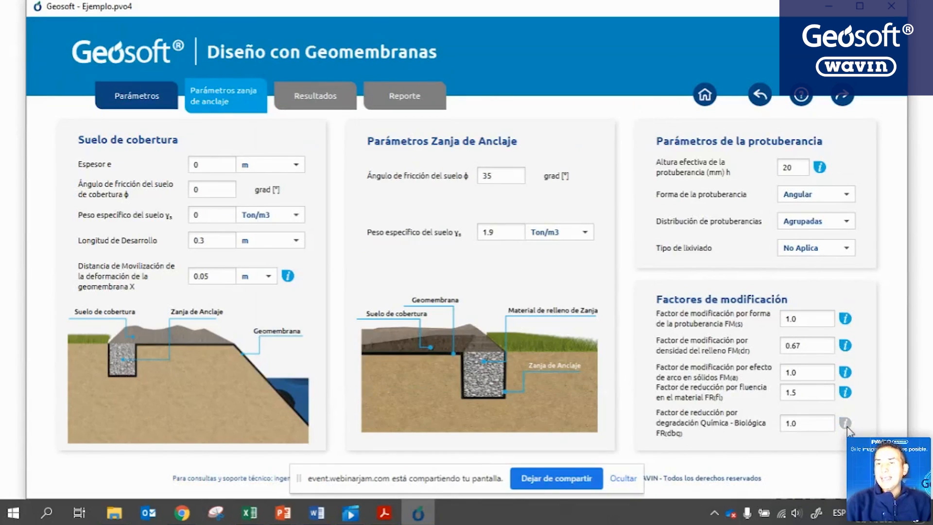
{"action": "left_click", "coordinate": [845, 423]}
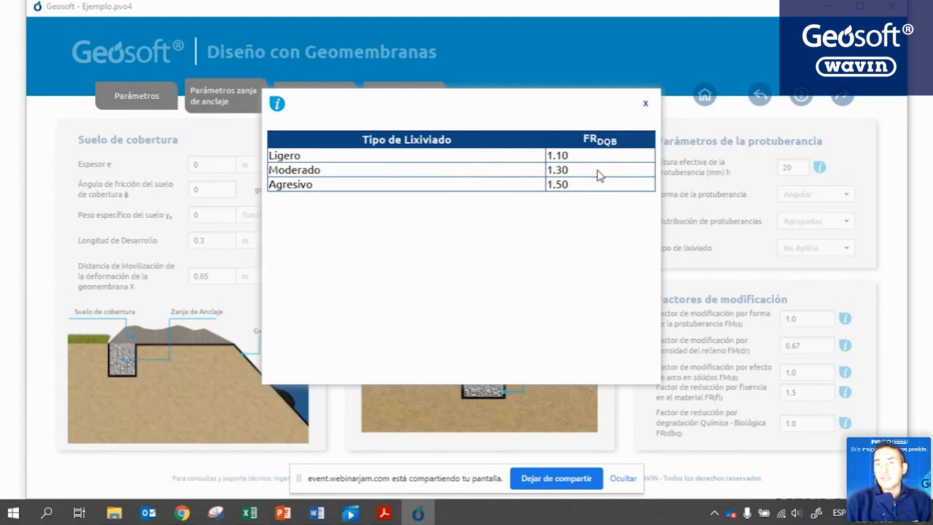
{"action": "left_click", "coordinate": [646, 104]}
Change the FR(dbq) degradation factor from 1.0 to 1.1.
{"action": "left_click", "coordinate": [809, 422]}
{"action": "key", "text": "BackSpace"}
{"action": "type", "text": "1"}
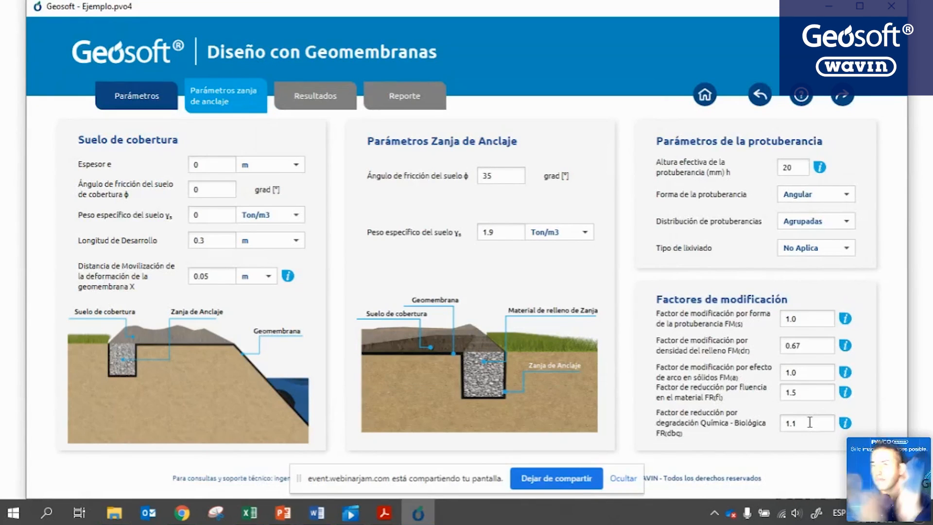
{"action": "left_click", "coordinate": [623, 478]}
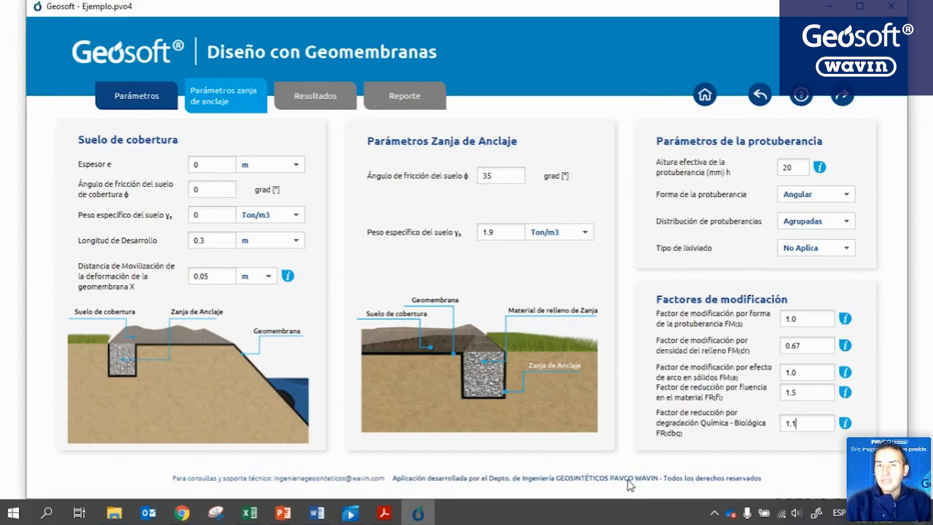
On Resultados, compare 0.5, 1.0 and 1.5 mm install thicknesses, settling on 1.0 mm HDPE.
{"action": "left_click", "coordinate": [842, 98]}
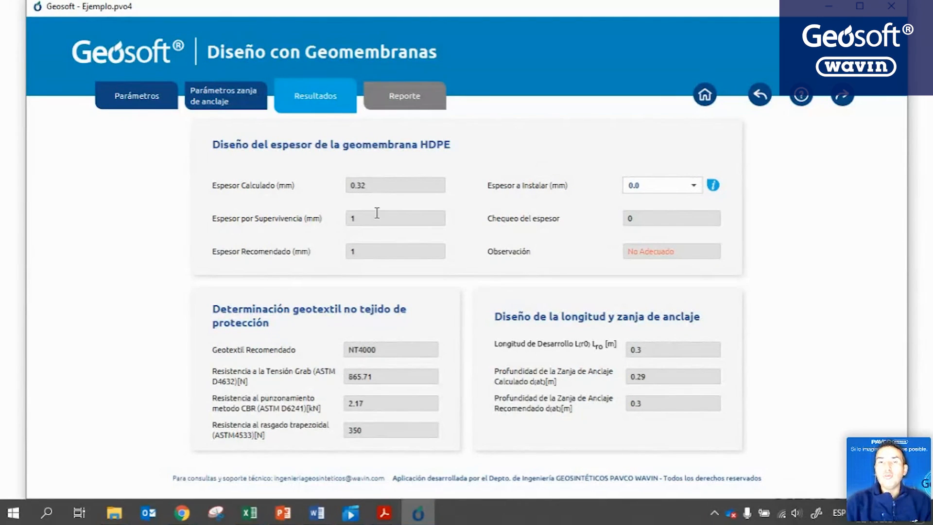
{"action": "left_click", "coordinate": [695, 188]}
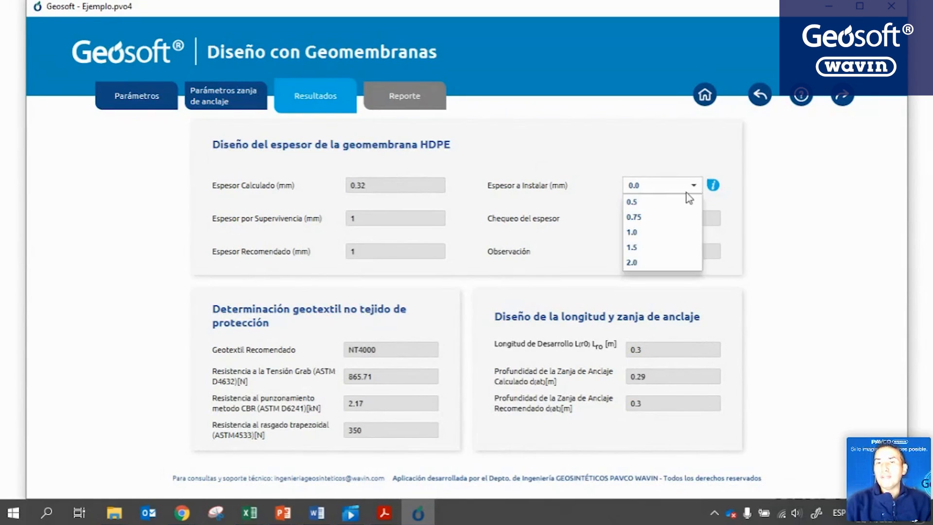
{"action": "left_click", "coordinate": [686, 201]}
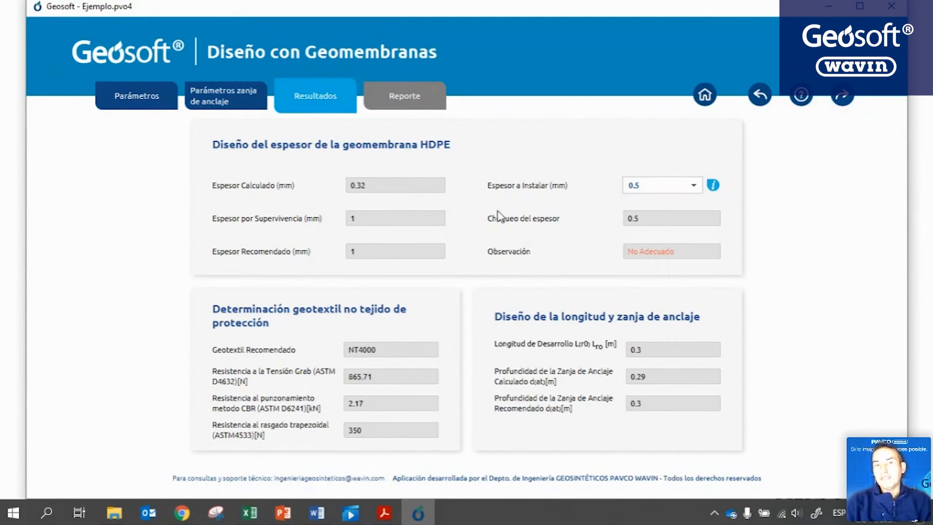
{"action": "left_click", "coordinate": [696, 187]}
{"action": "left_click", "coordinate": [666, 234]}
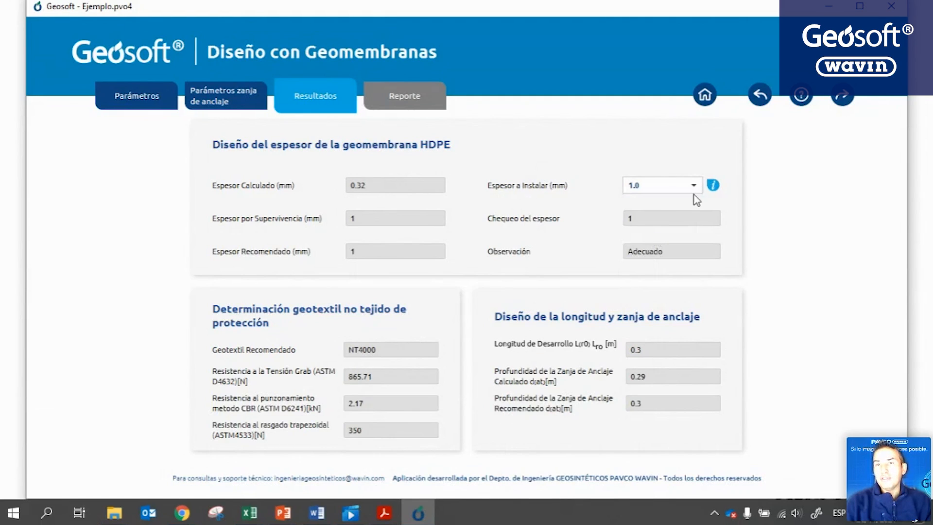
{"action": "left_click", "coordinate": [694, 188]}
{"action": "left_click", "coordinate": [646, 252]}
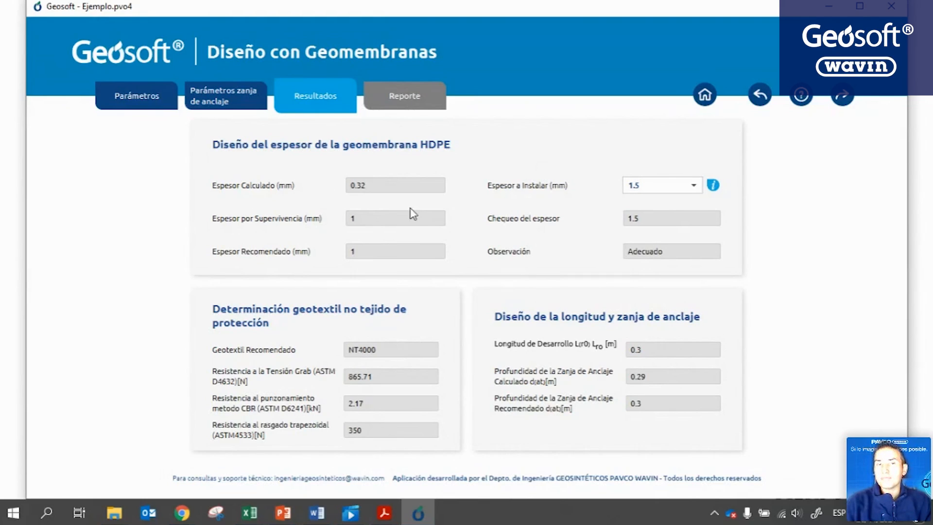
{"action": "left_click", "coordinate": [694, 186]}
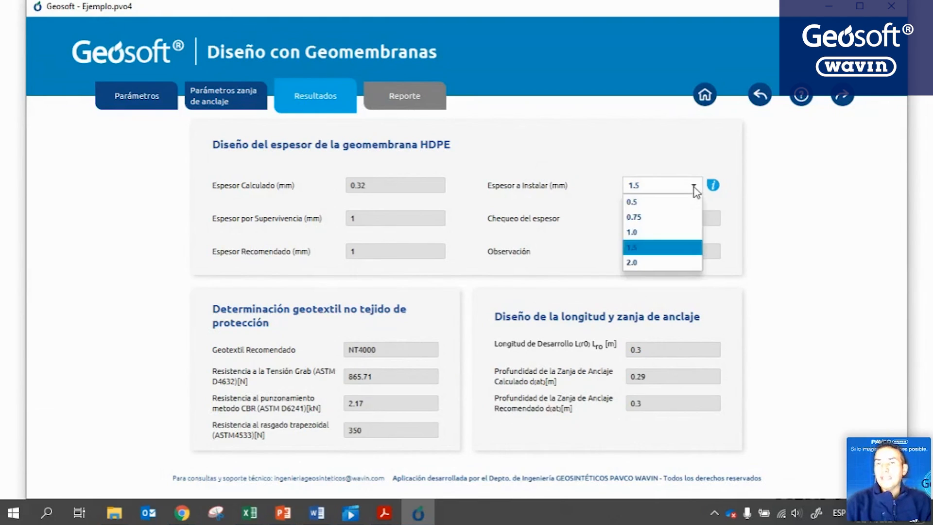
{"action": "left_click", "coordinate": [643, 231]}
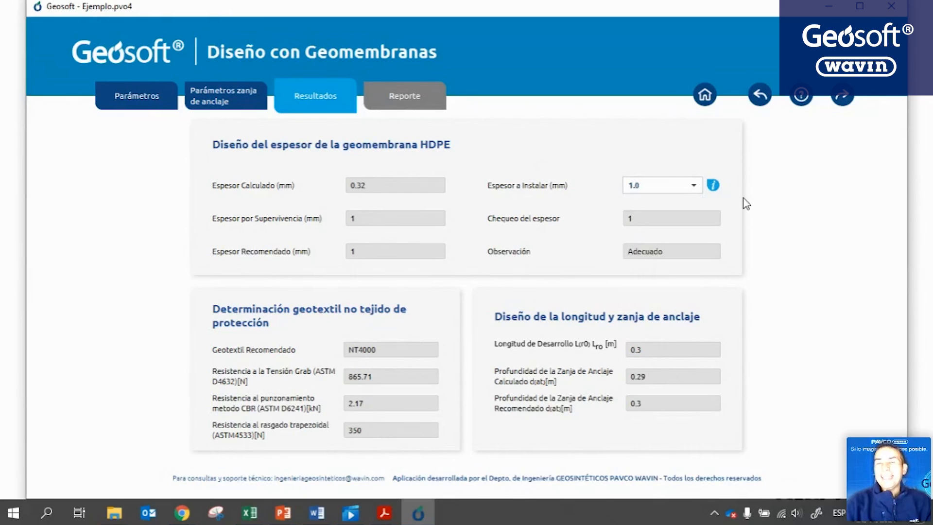
Show the geomembrane table converting mils to mm (40 mils = 1.00 mm).
{"action": "left_click", "coordinate": [713, 186]}
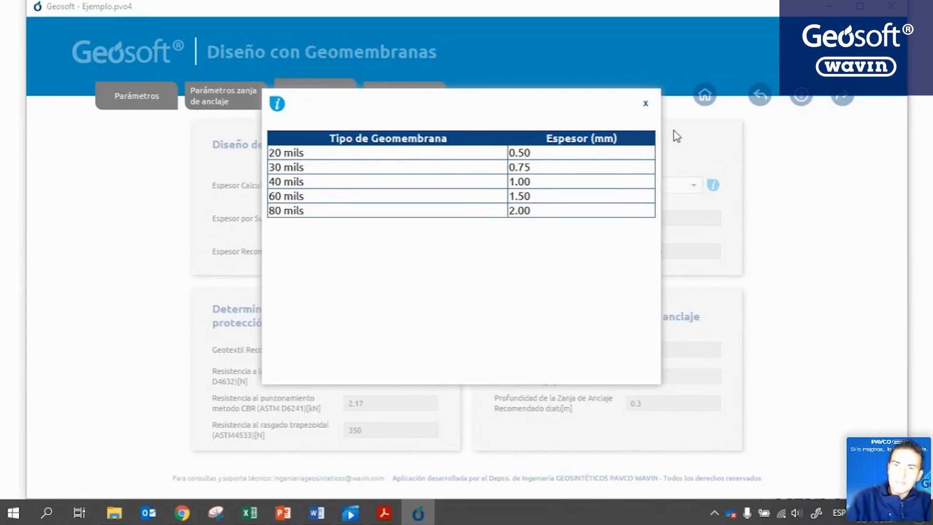
Close the thickness table and move to the Reporte page with the trench diagram.
{"action": "left_click", "coordinate": [646, 103]}
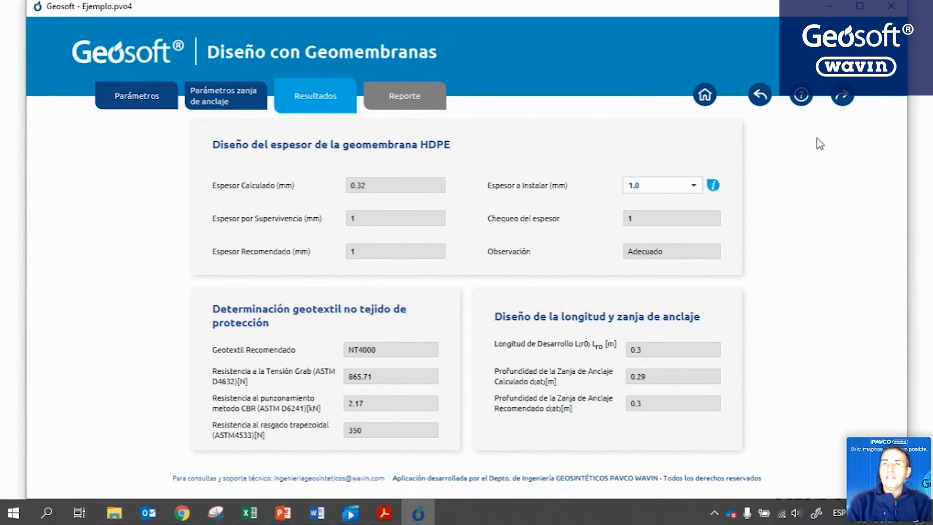
{"action": "left_click", "coordinate": [848, 99]}
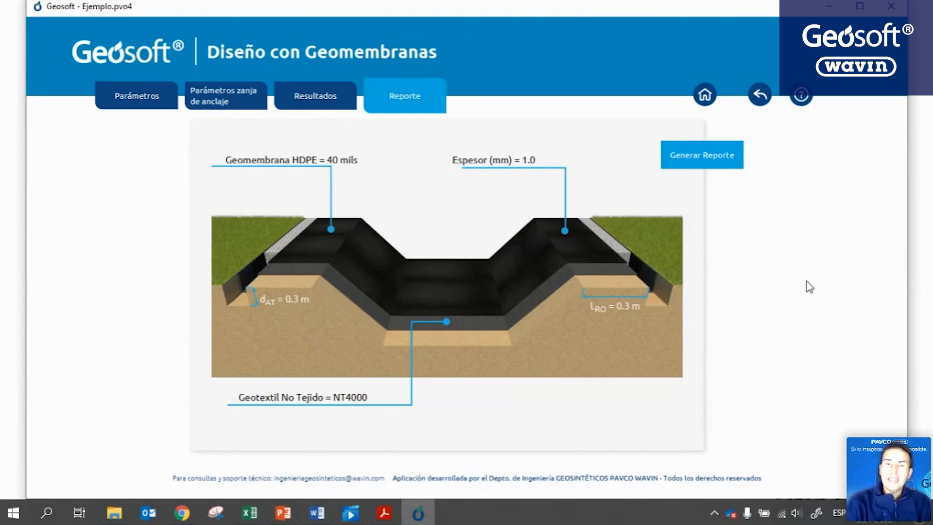
Generate the design report and save it as Reporte.
{"action": "left_click", "coordinate": [704, 158]}
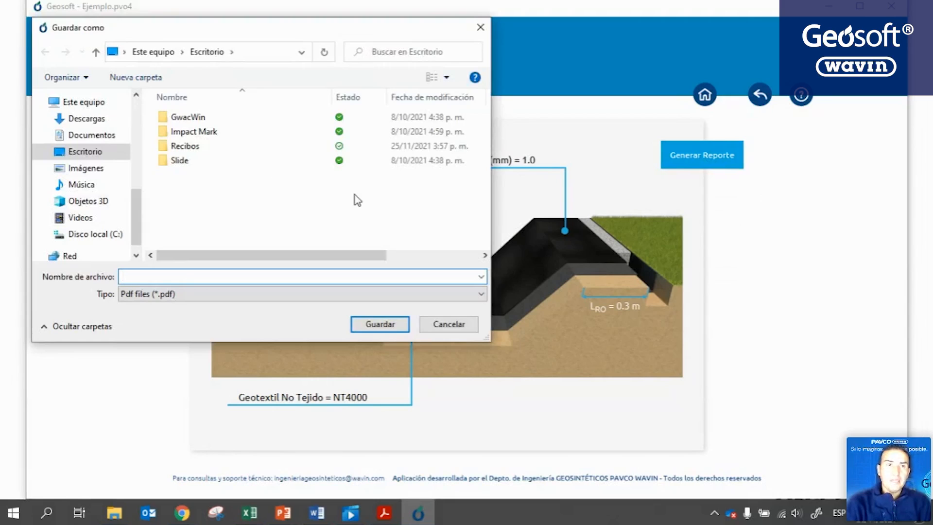
{"action": "type", "text": "Reporte"}
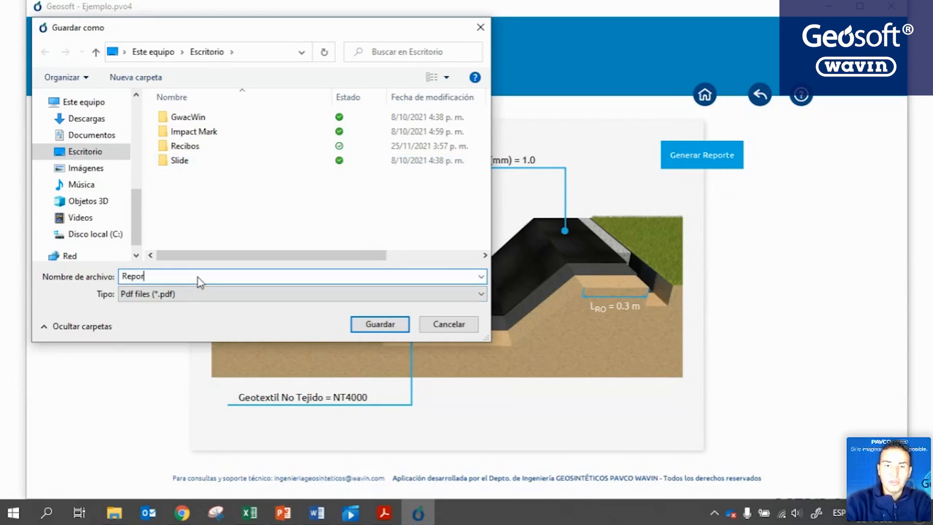
{"action": "key", "text": "Return"}
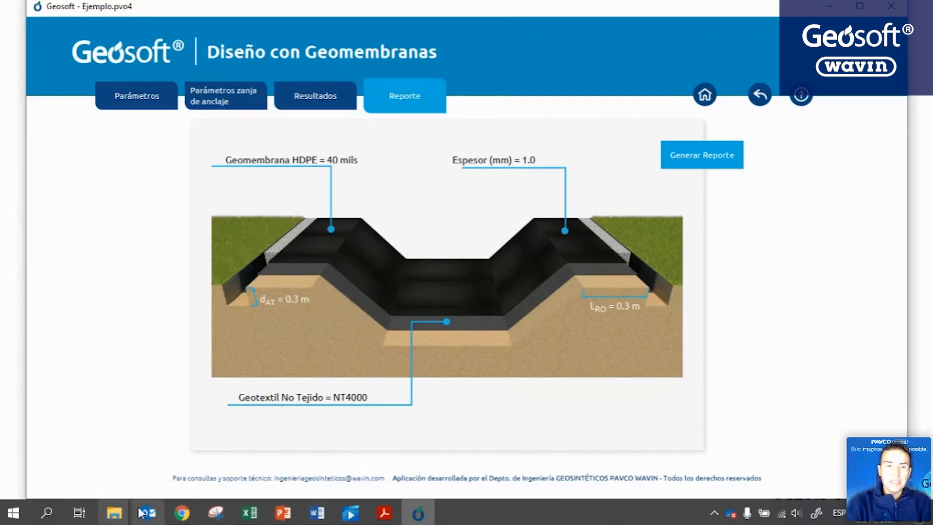
Confirm Reporte.pdf was saved in the desktop folder, cancel the repeat save, and select the file.
{"action": "mouse_move", "coordinate": [115, 516]}
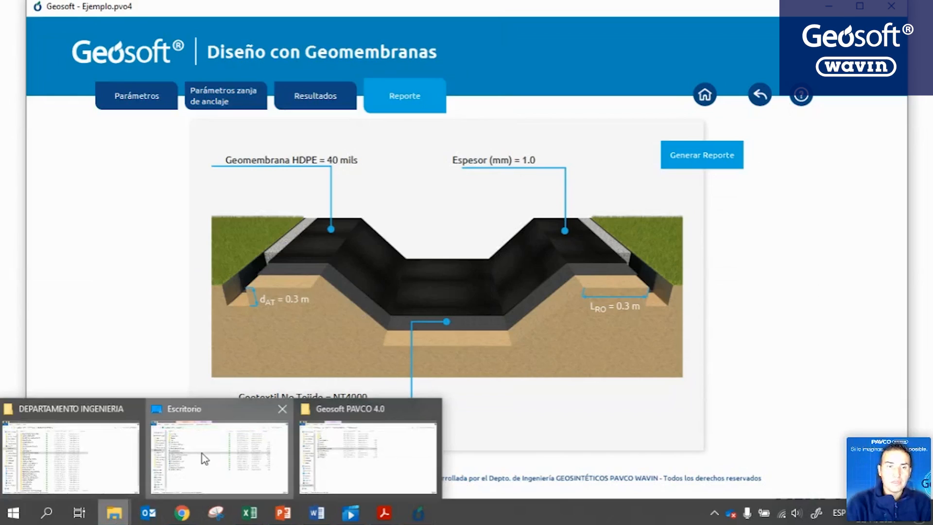
{"action": "left_click", "coordinate": [216, 455]}
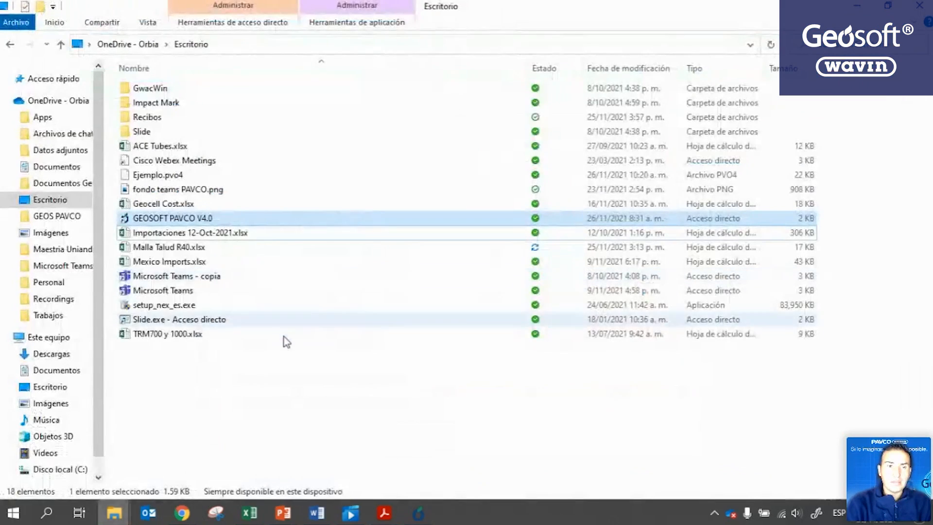
{"action": "left_click", "coordinate": [429, 513]}
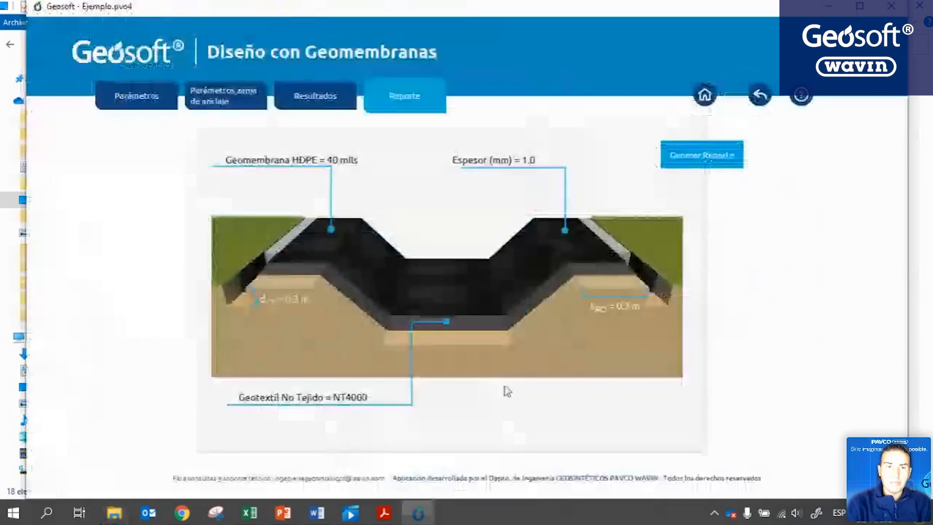
{"action": "left_click", "coordinate": [703, 166]}
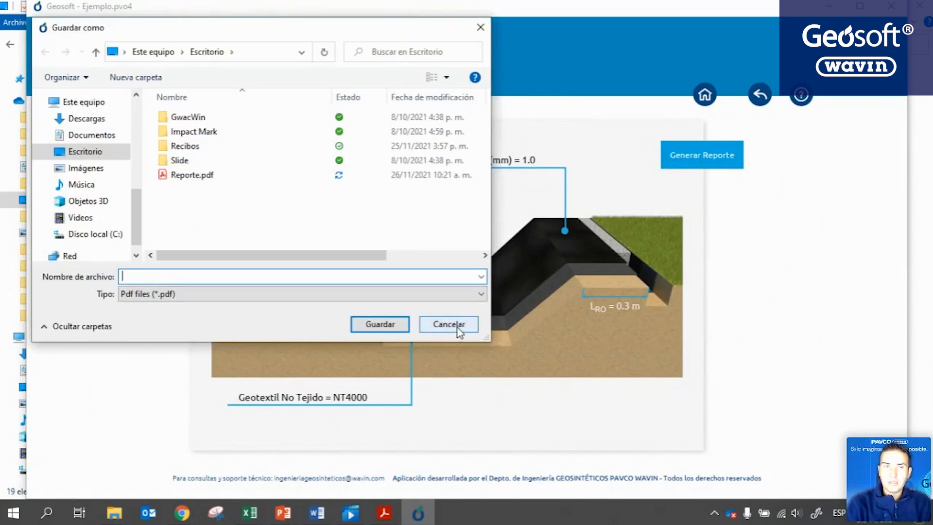
{"action": "left_click", "coordinate": [456, 326]}
{"action": "mouse_move", "coordinate": [106, 521]}
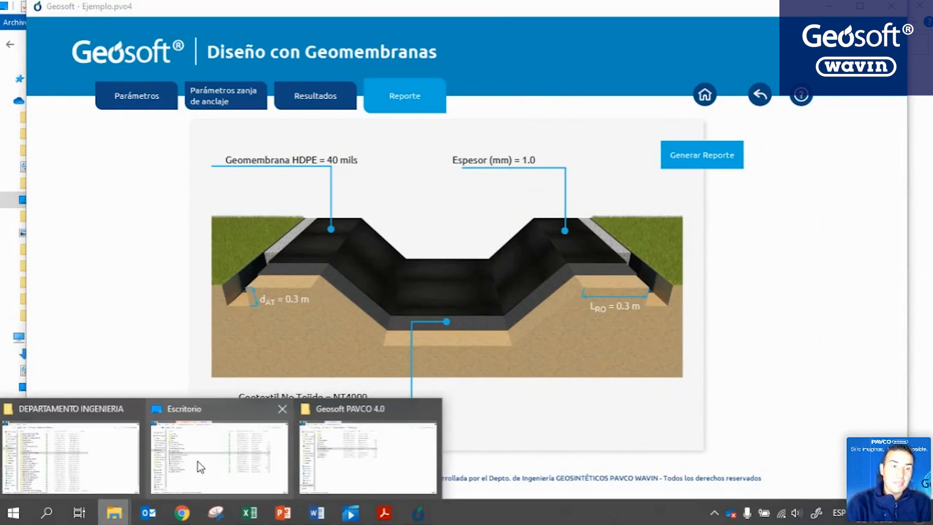
{"action": "left_click", "coordinate": [197, 462]}
{"action": "left_click", "coordinate": [198, 309]}
Open Reporte.pdf in Acrobat, scroll to the trench diagram page, then return to Geosoft.
{"action": "double_click", "coordinate": [198, 307]}
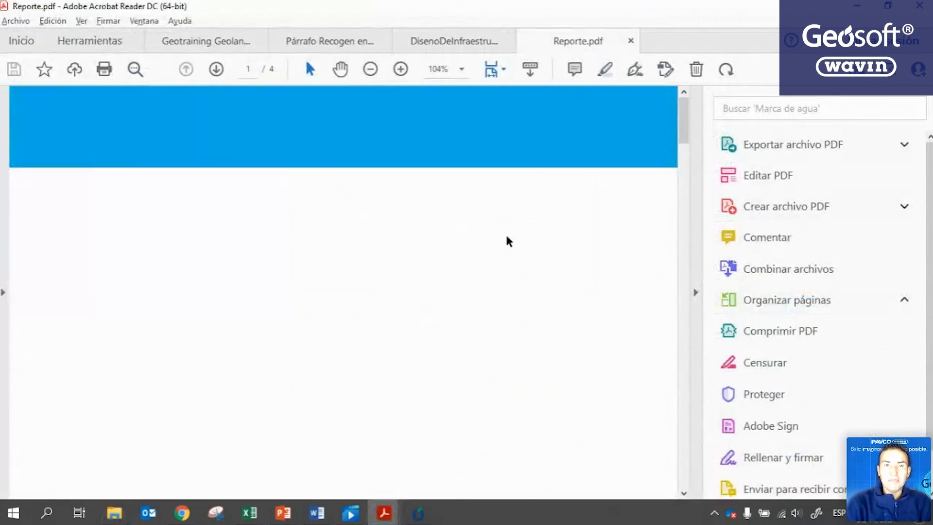
{"action": "left_click_drag", "start_coordinate": [685, 122], "coordinate": [673, 409]}
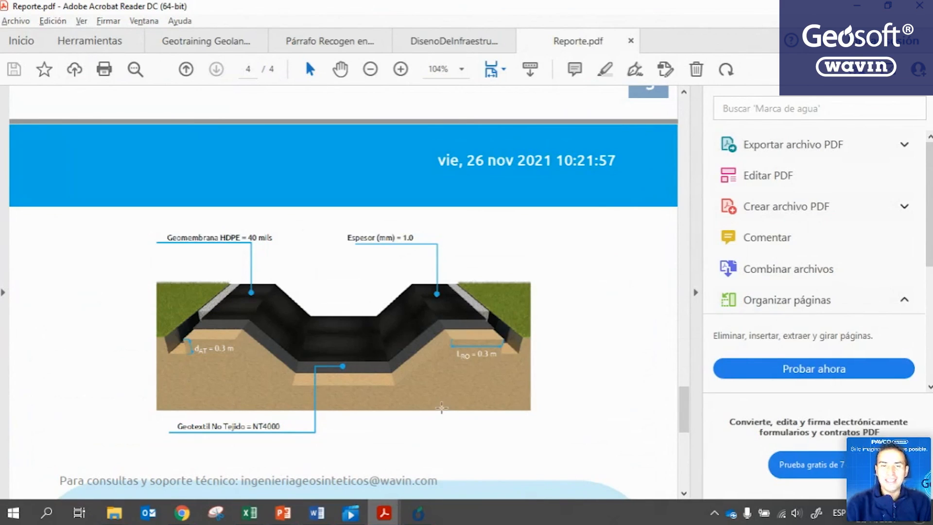
{"action": "left_click", "coordinate": [415, 521]}
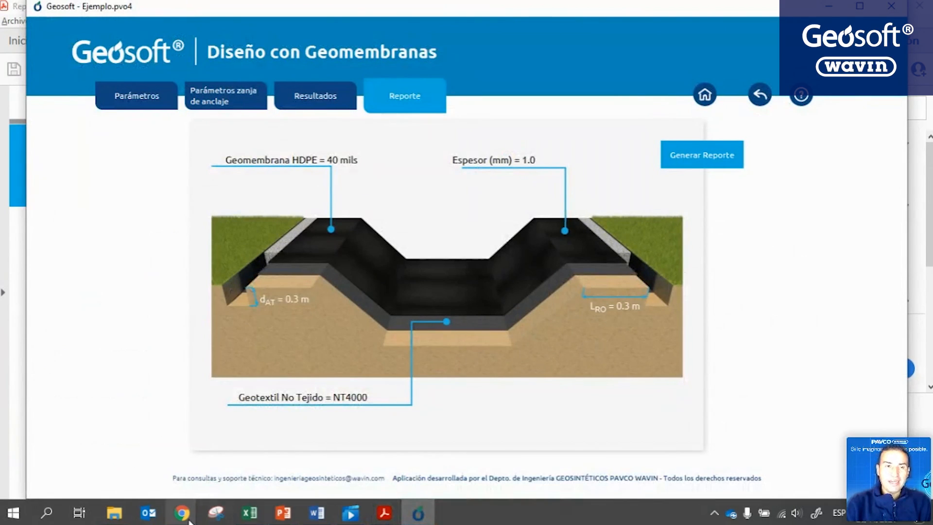
Bring the PowerPoint slideshow to the front and advance to the next slide.
{"action": "mouse_move", "coordinate": [189, 519]}
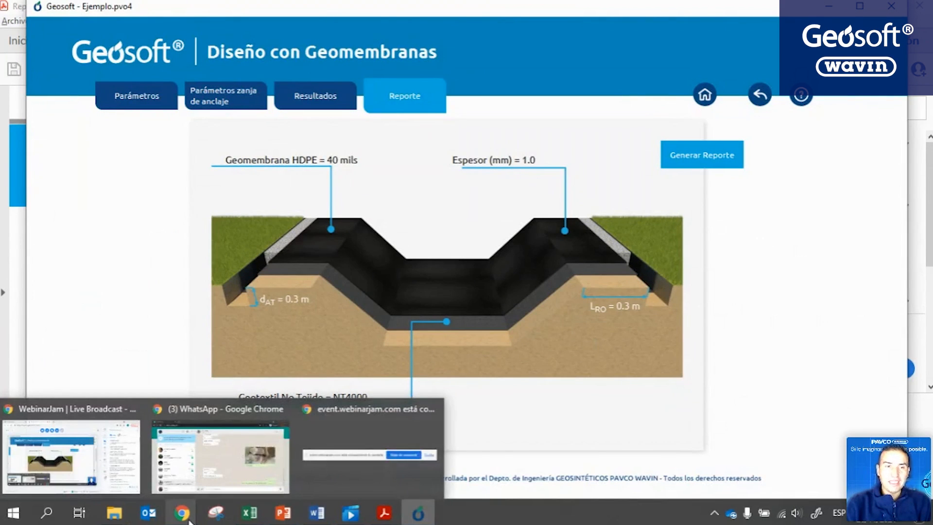
{"action": "mouse_move", "coordinate": [290, 519]}
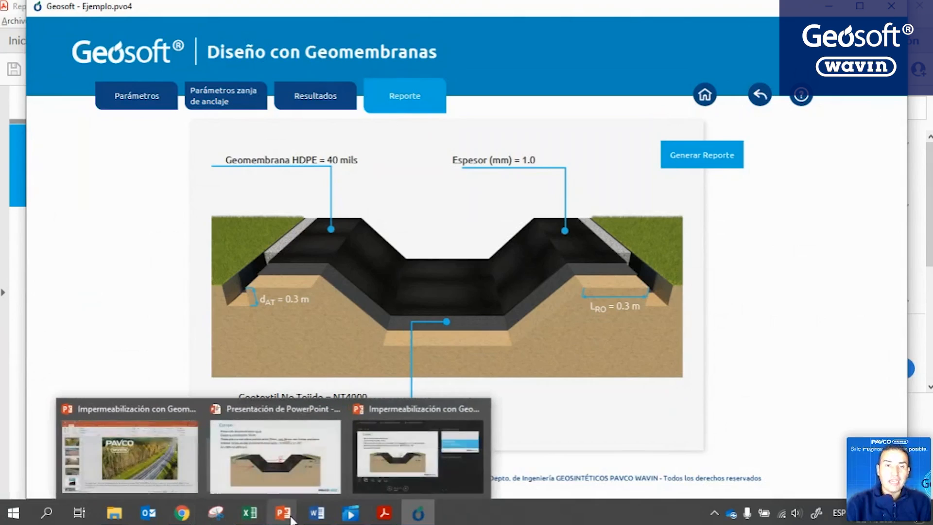
{"action": "left_click", "coordinate": [298, 457]}
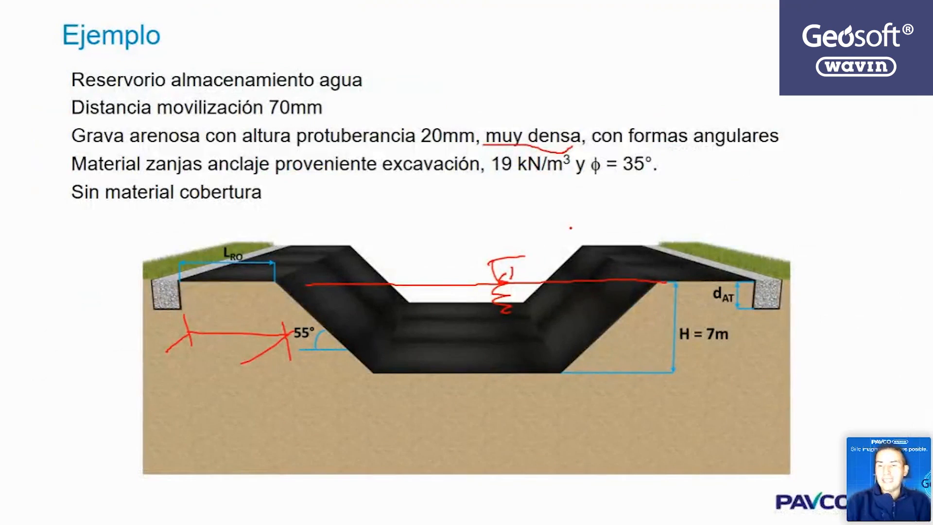
{"action": "key", "text": "Right"}
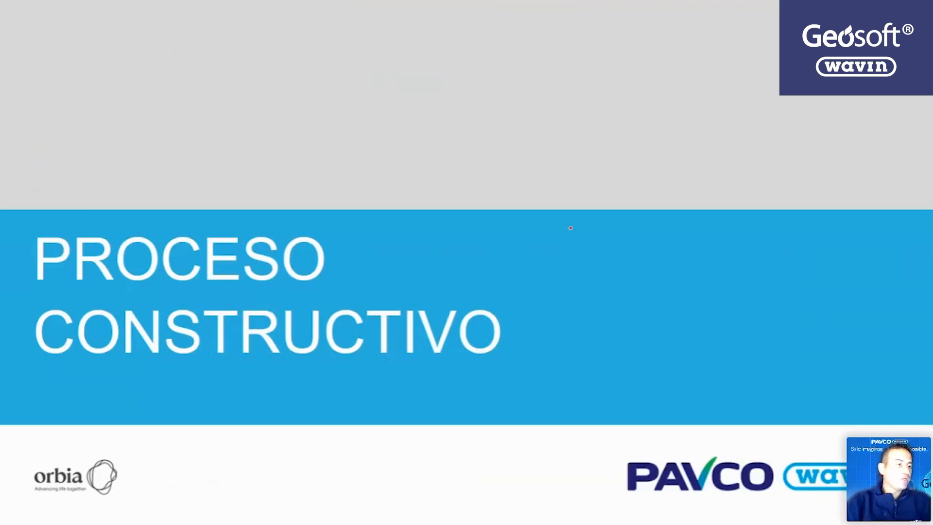